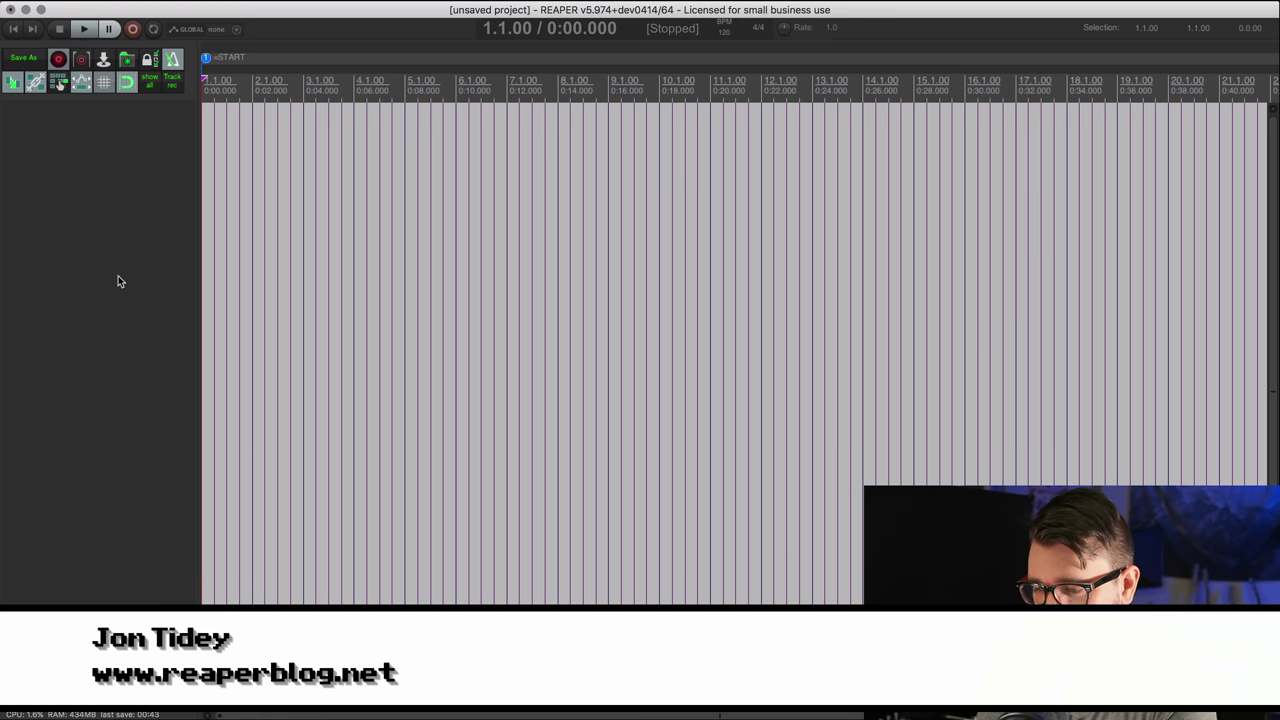
# In MIDI Devices preferences, set the Automap MIDI input to Control Only
pyautogui.press('super+comma')
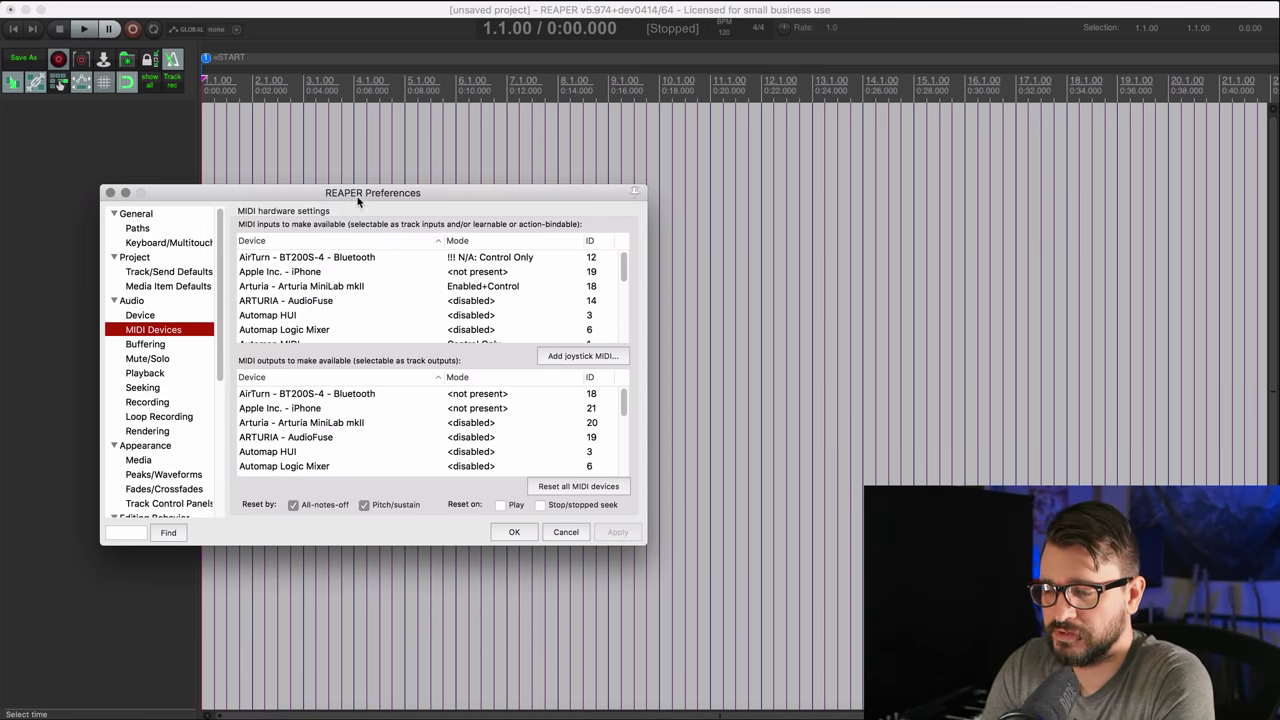
pyautogui.moveTo(358, 200); pyautogui.dragTo(390, 149)
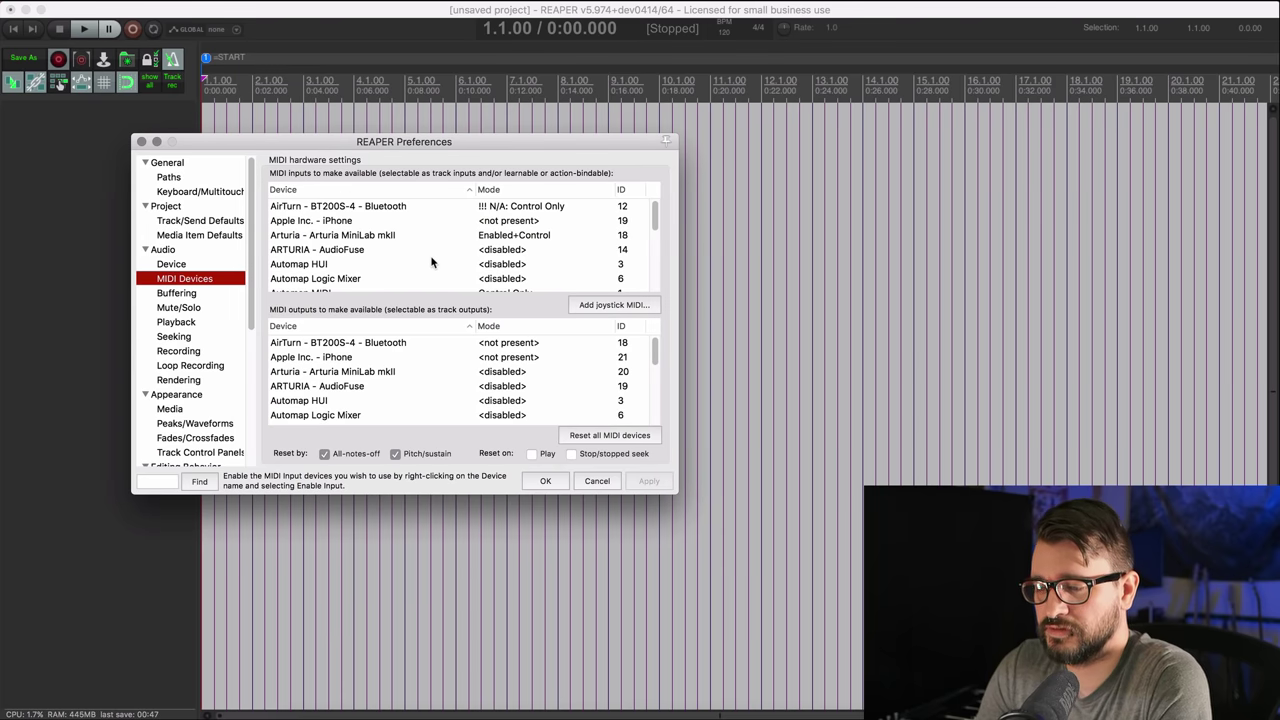
pyautogui.scroll(-3, 432, 262)
pyautogui.scroll(2, 432, 262)
pyautogui.scroll(-6, 432, 262)
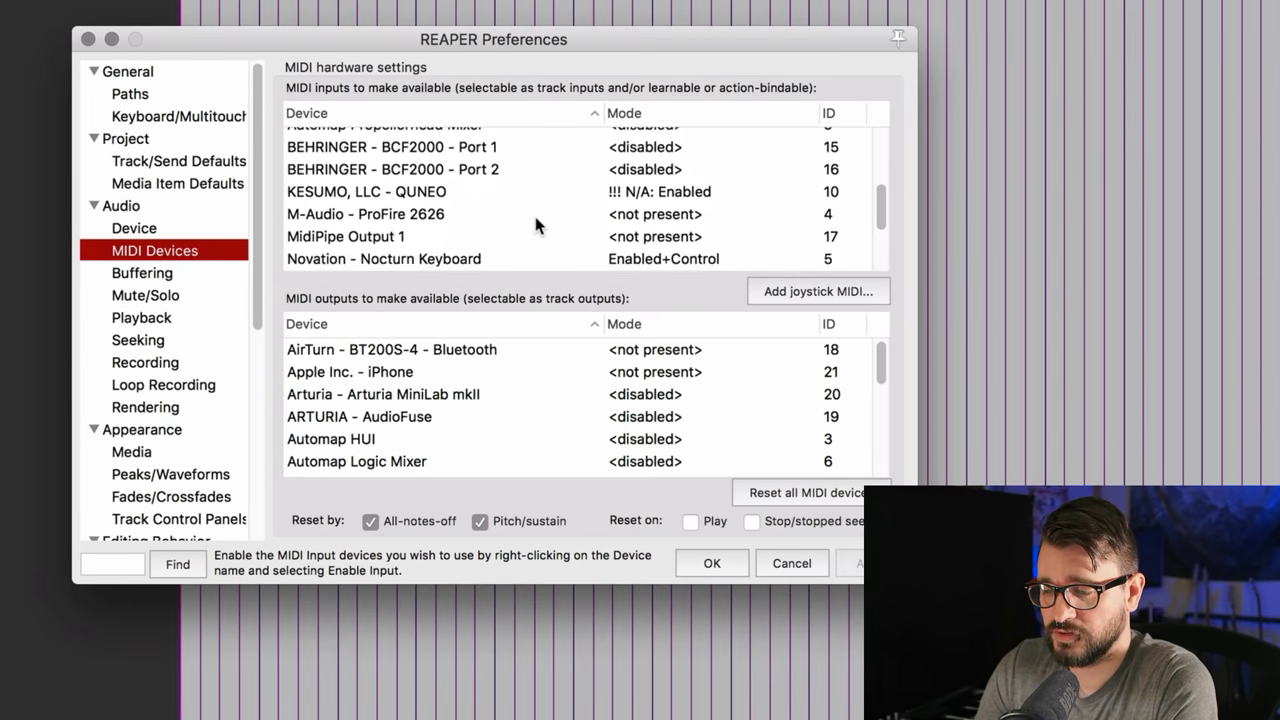
pyautogui.scroll(5, 535, 222)
pyautogui.click(433, 212)
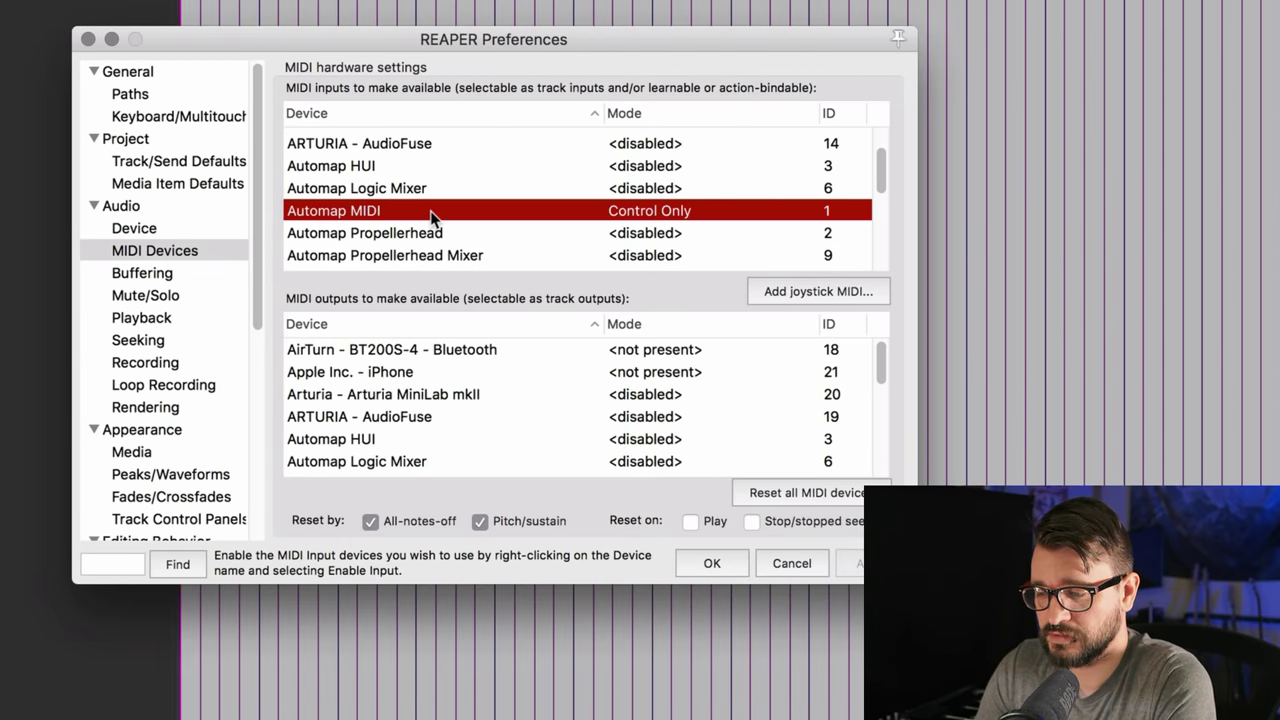
pyautogui.doubleClick(473, 213)
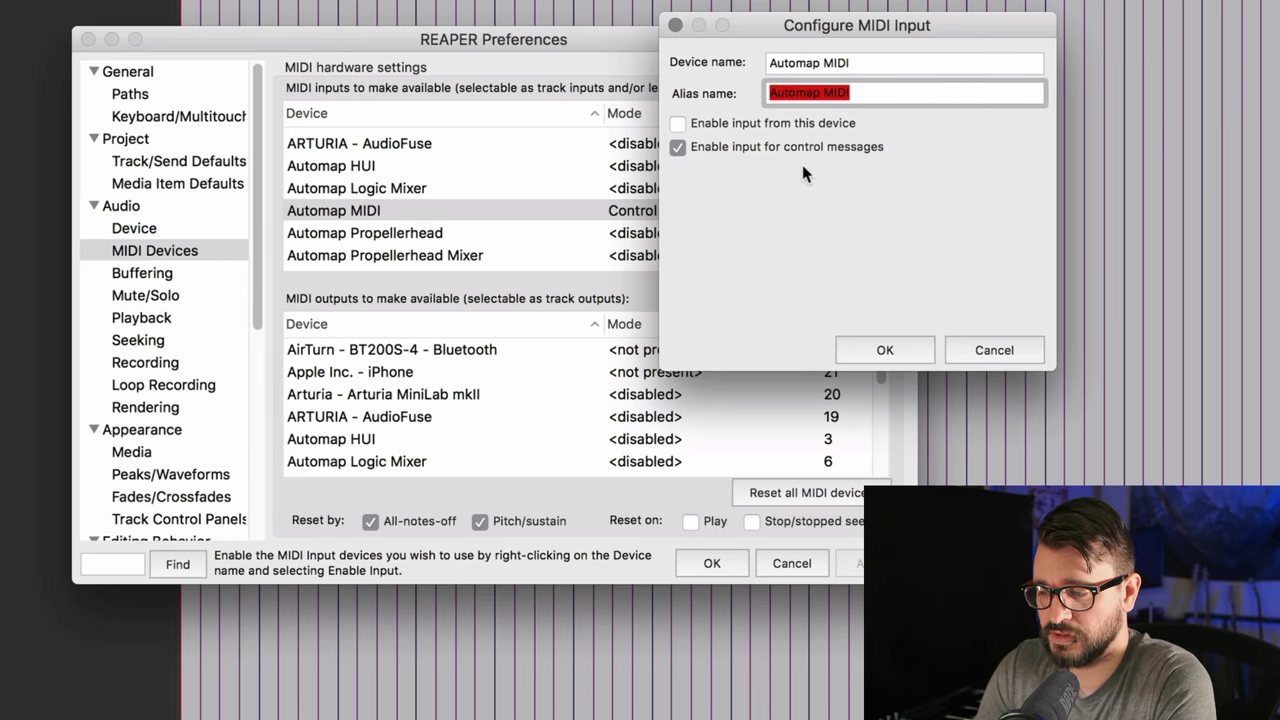
pyautogui.click(885, 350)
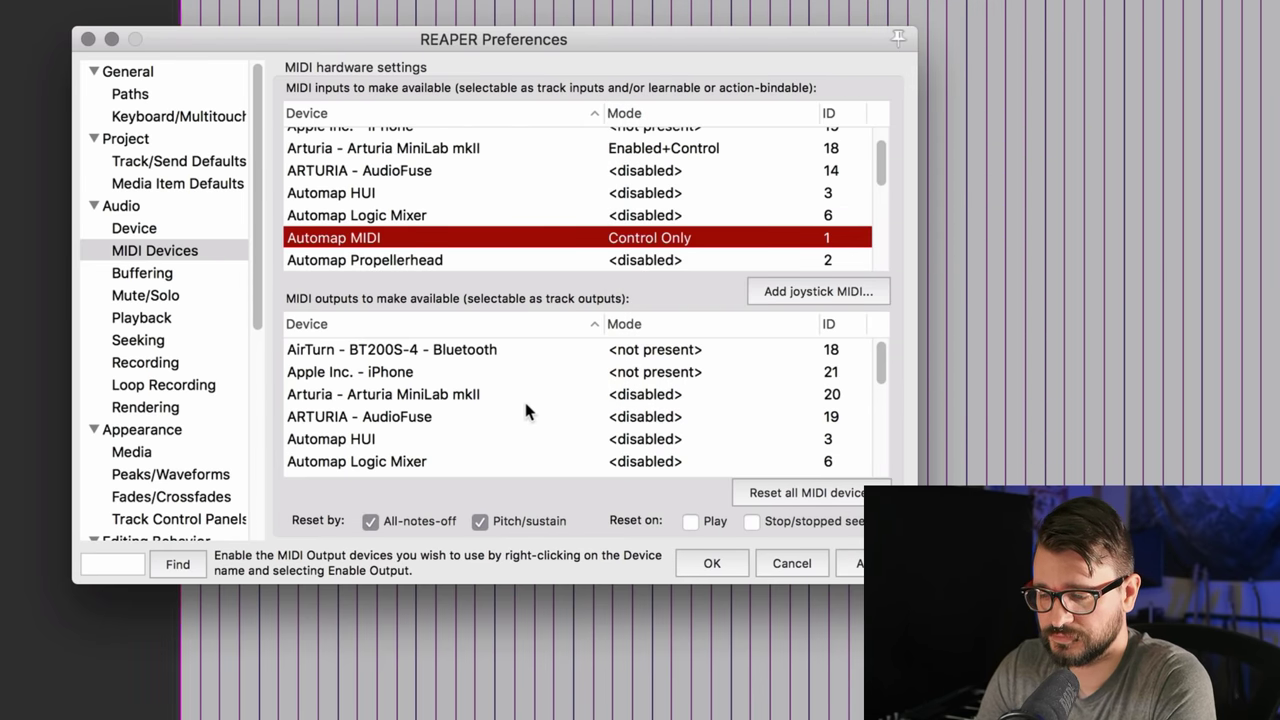
# Enable the Automap MIDI output device
pyautogui.scroll(-2, 566, 393)
pyautogui.scroll(-1, 566, 393)
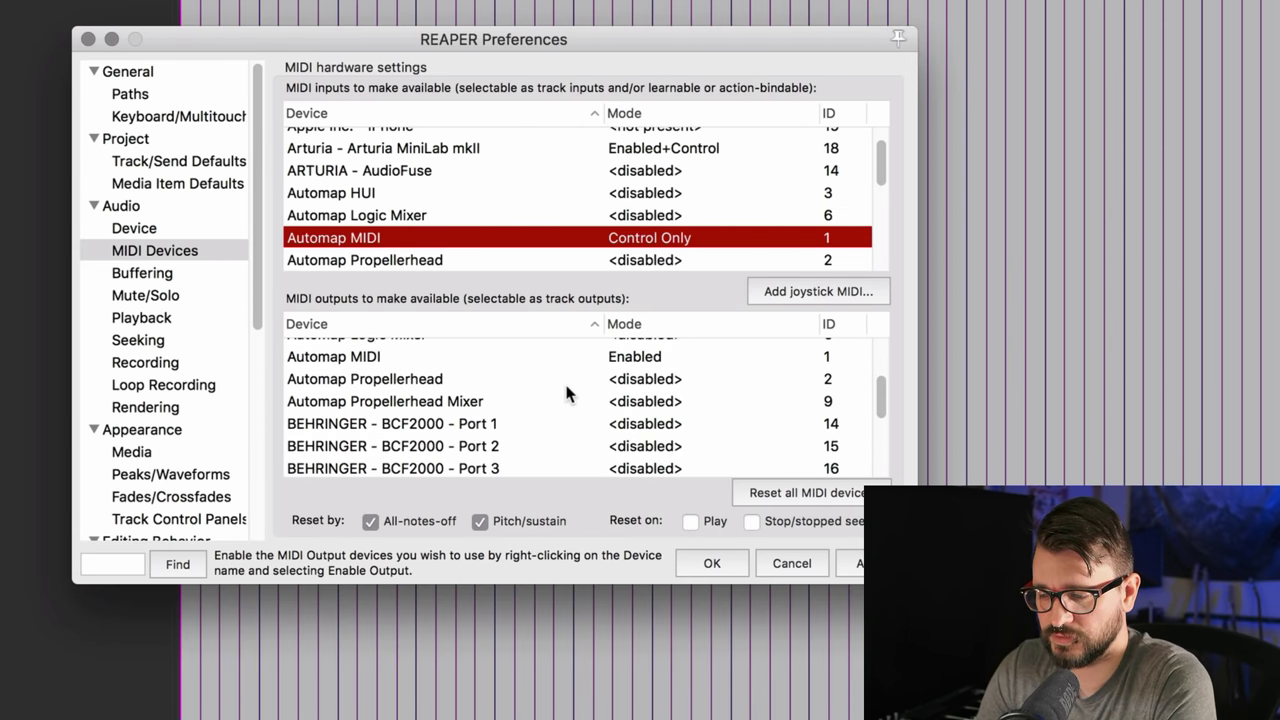
pyautogui.doubleClick(630, 364)
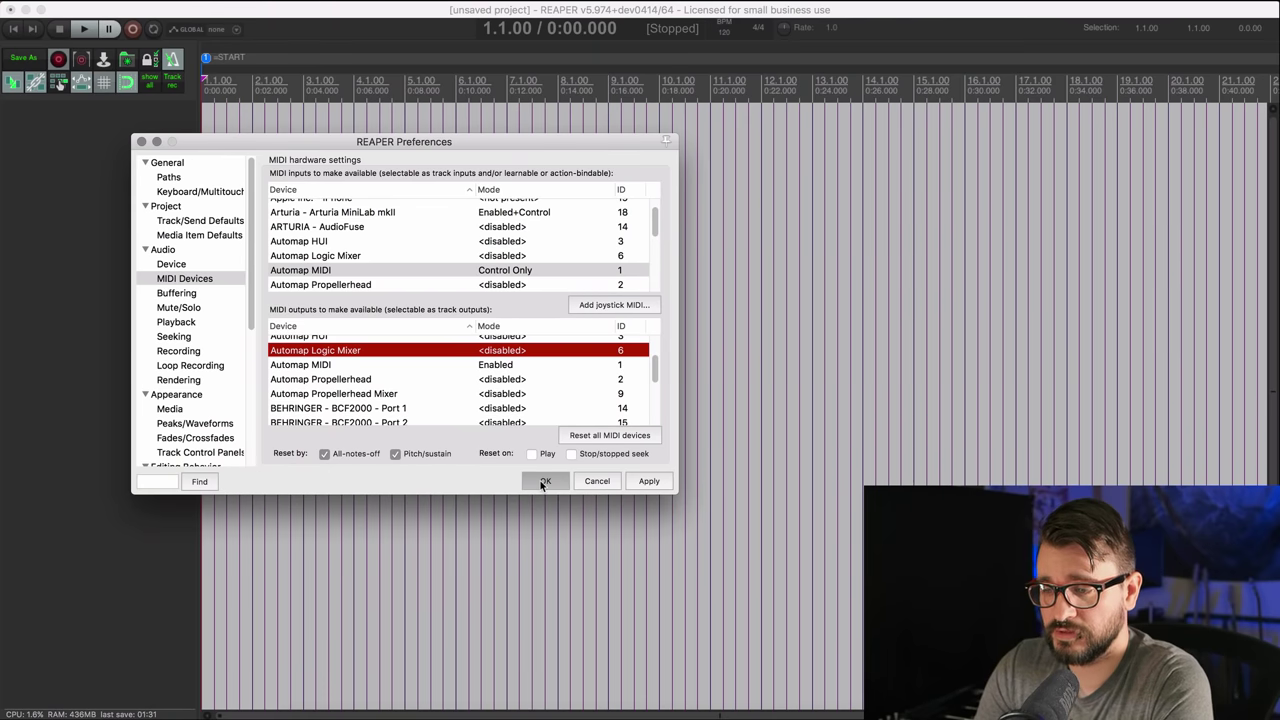
# Apply the MIDI device changes and add a new track named 'ReaLearn'
pyautogui.click(545, 481)
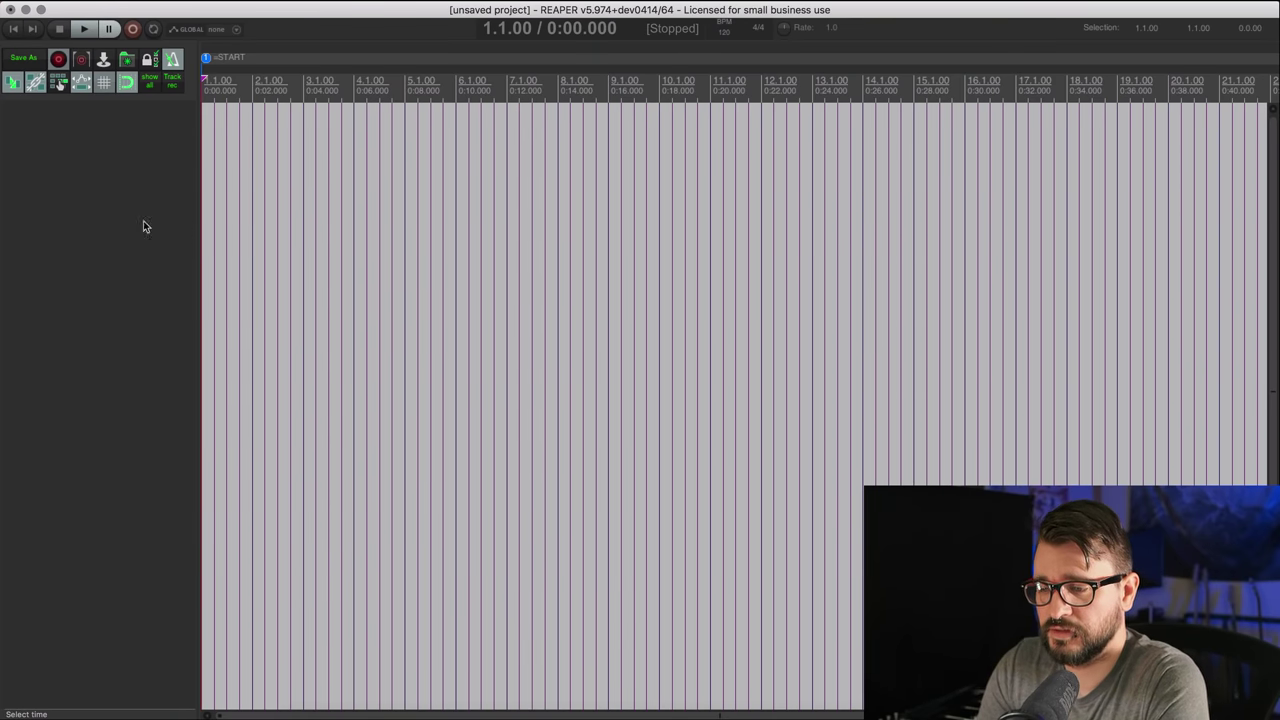
pyautogui.doubleClick(130, 151)
pyautogui.doubleClick(57, 121)
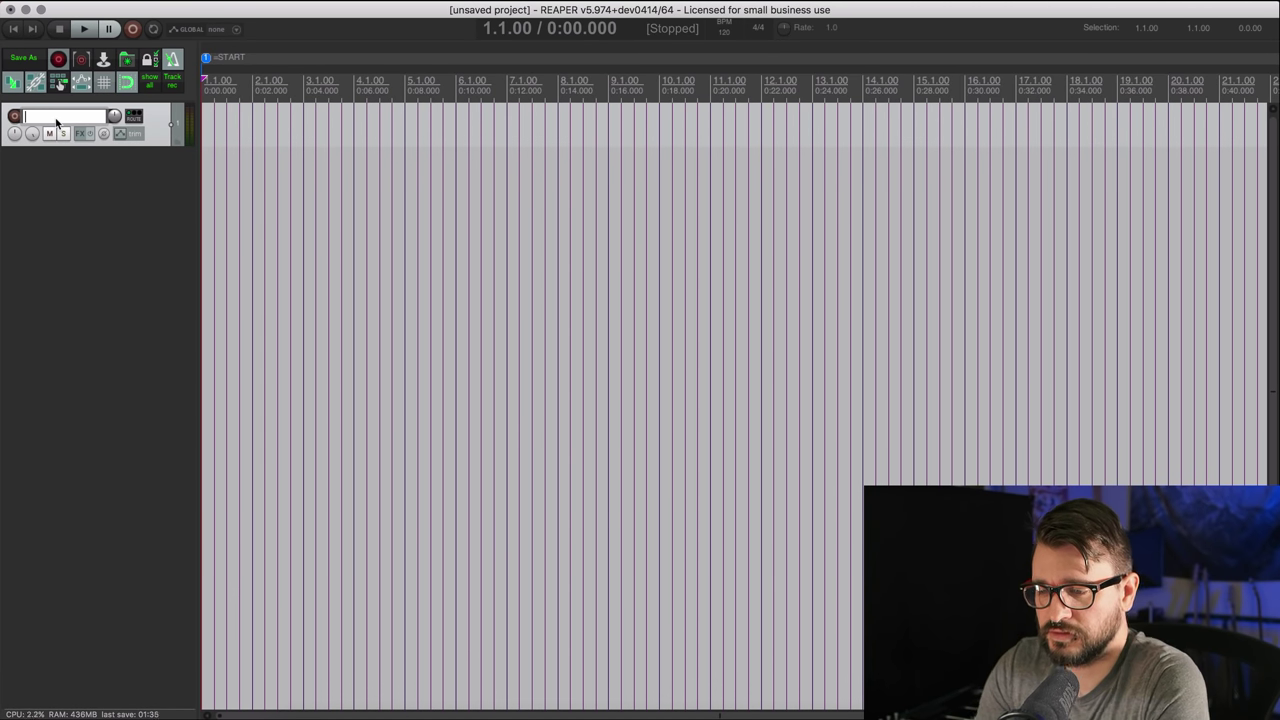
pyautogui.write('ReaLearn')
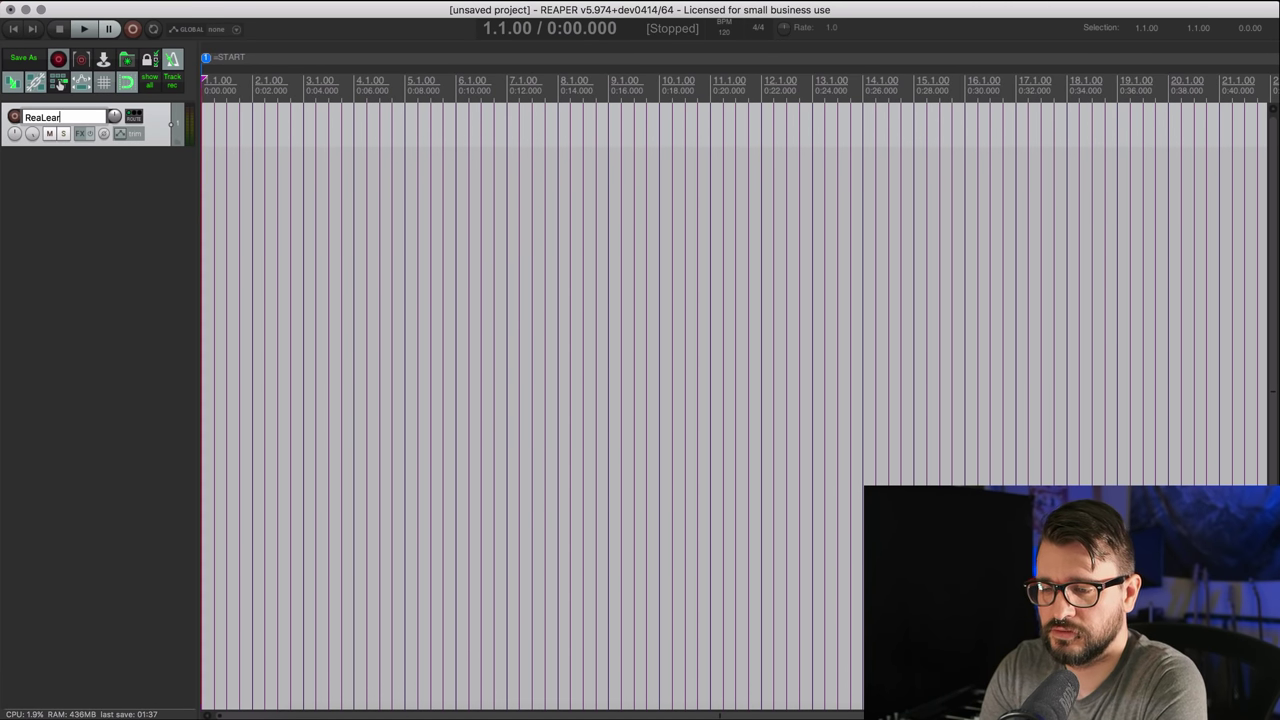
pyautogui.press('Return')
# Set the ReaLearn track's input to MIDI, All MIDI Inputs, All Channels
pyautogui.moveTo(78, 146); pyautogui.dragTo(78, 224)
pyautogui.click(104, 152)
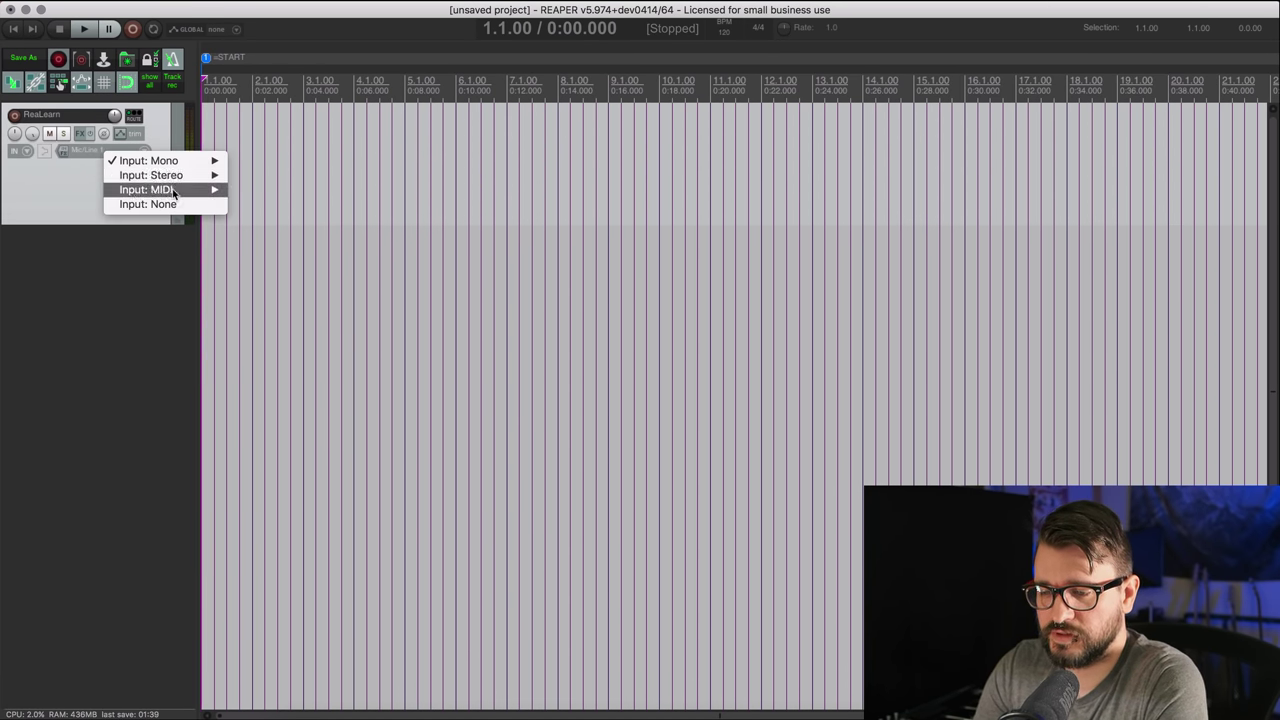
pyautogui.moveTo(175, 192)
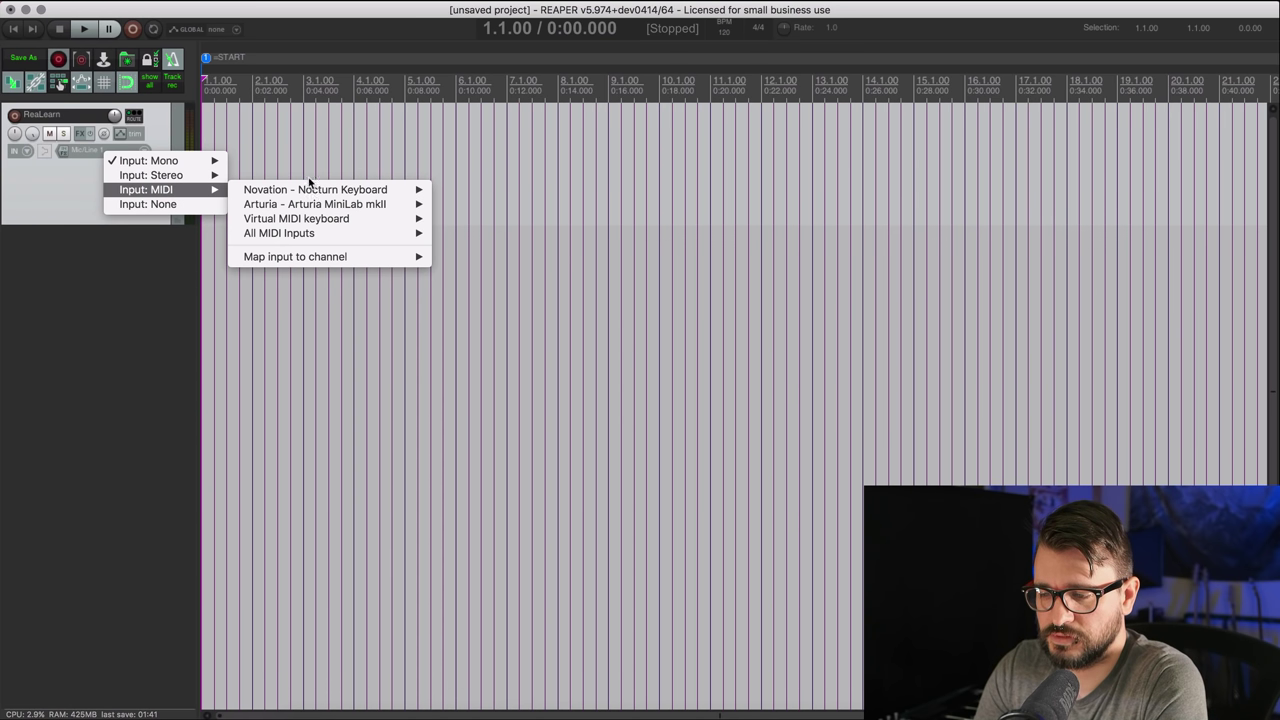
pyautogui.moveTo(321, 195)
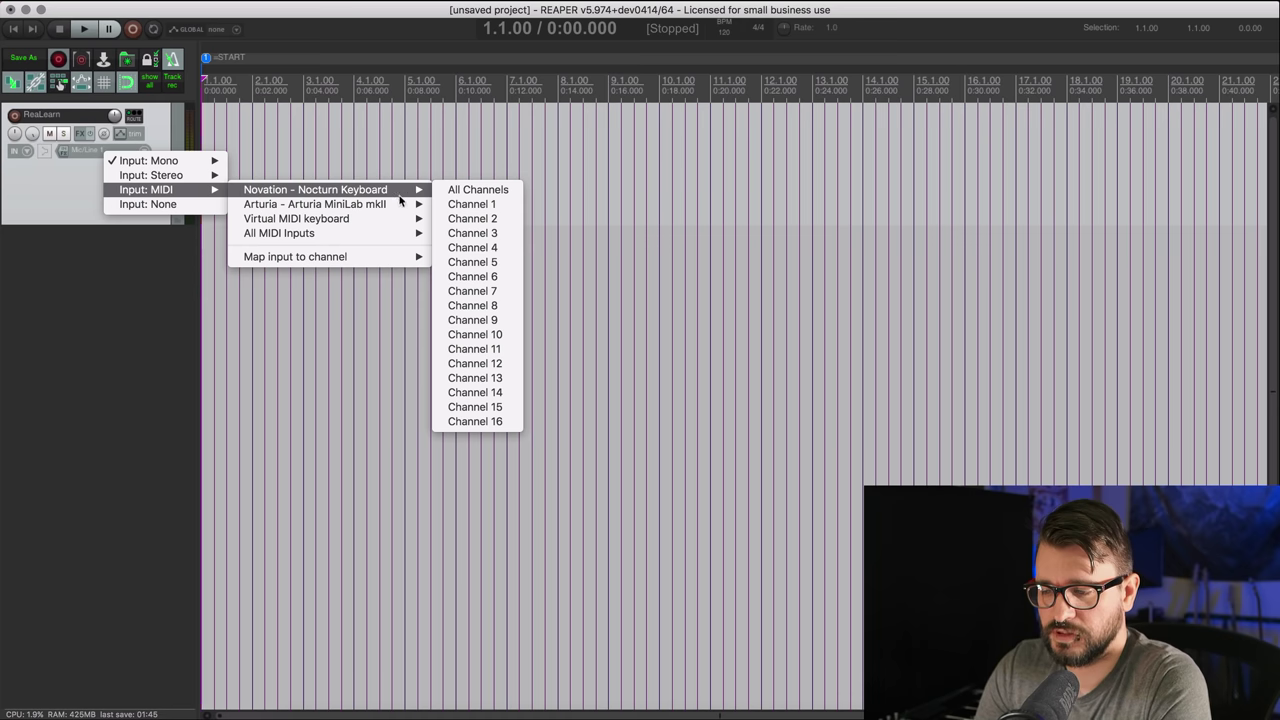
pyautogui.moveTo(356, 238)
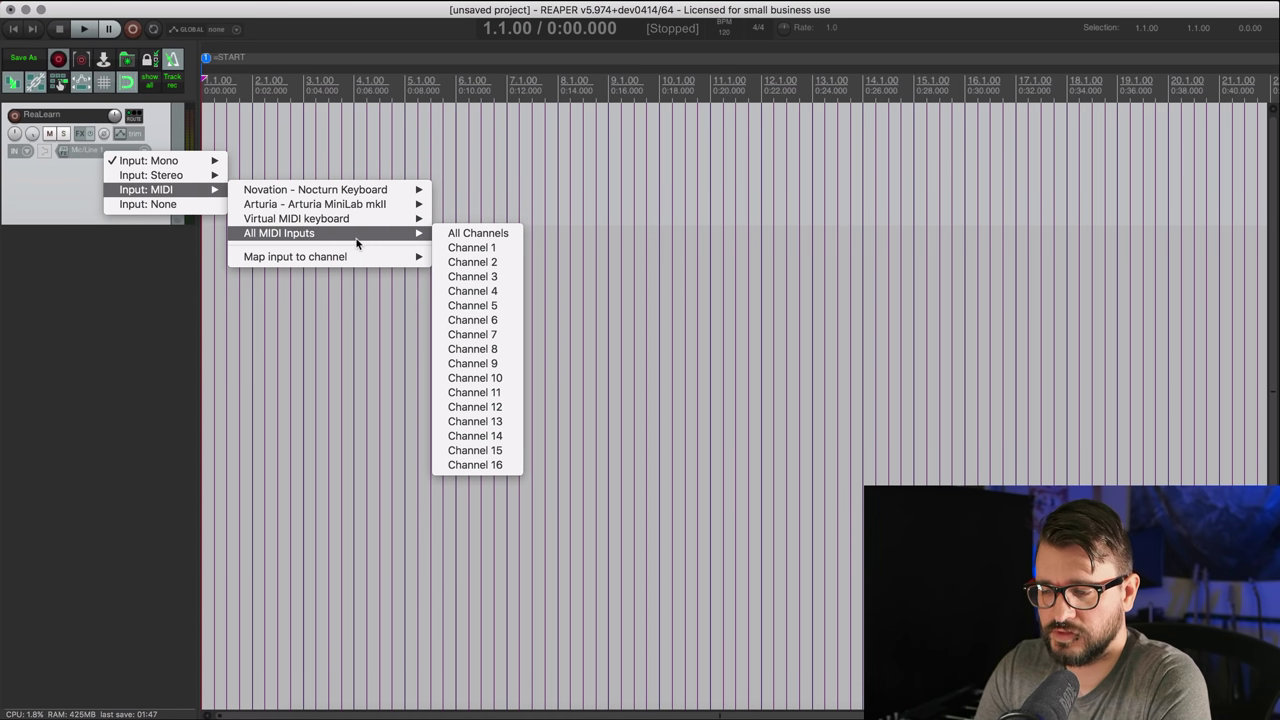
pyautogui.click(460, 234)
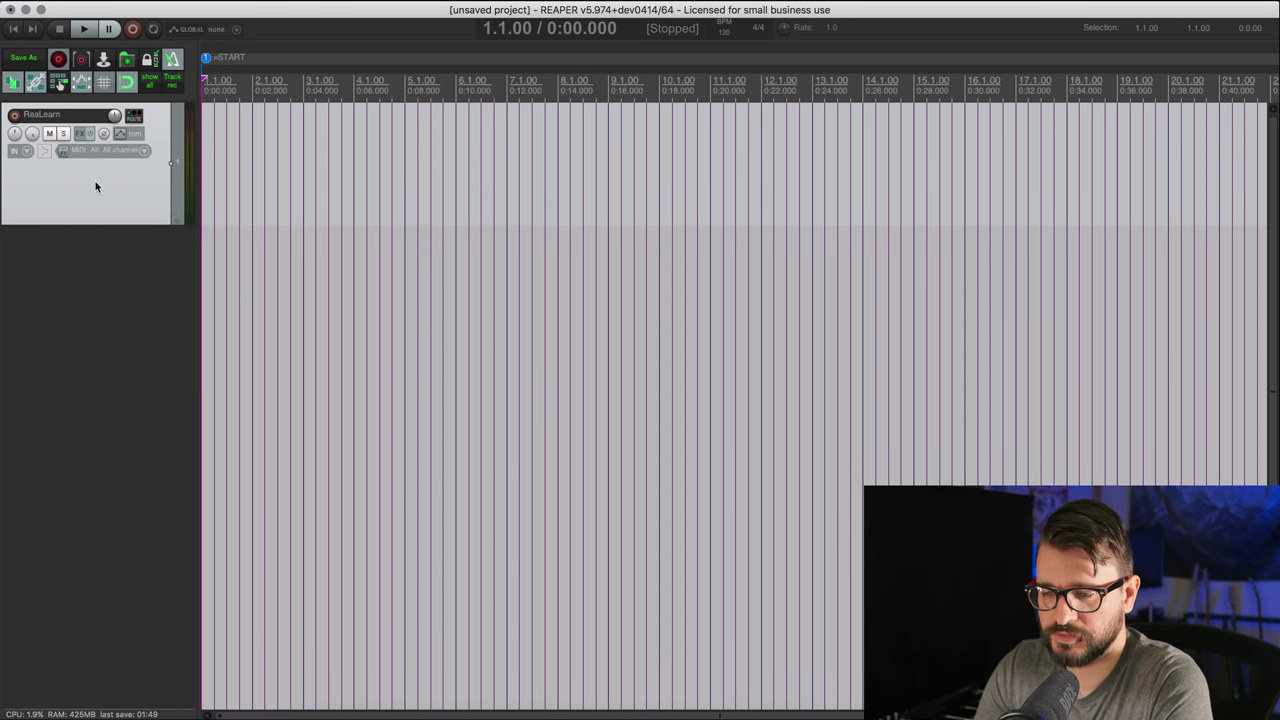
# Arm the track with Record: disable and input monitoring turned on
pyautogui.click(16, 117)
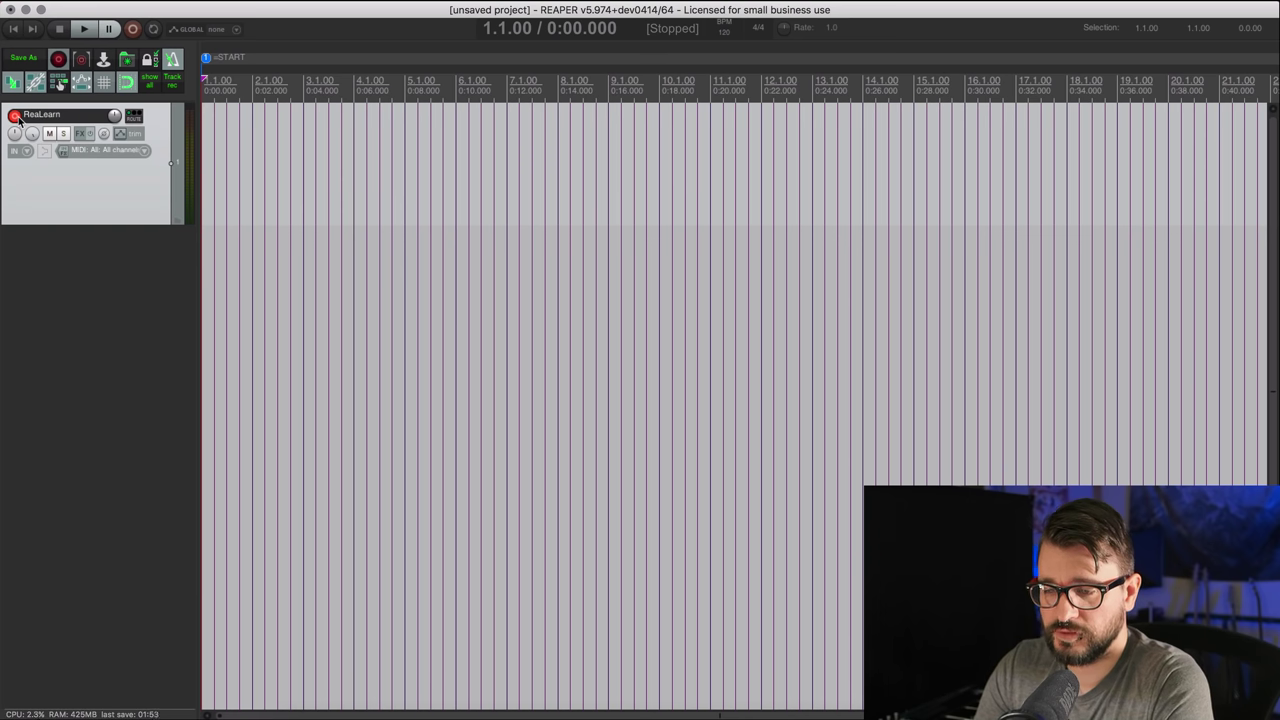
pyautogui.rightClick(16, 117)
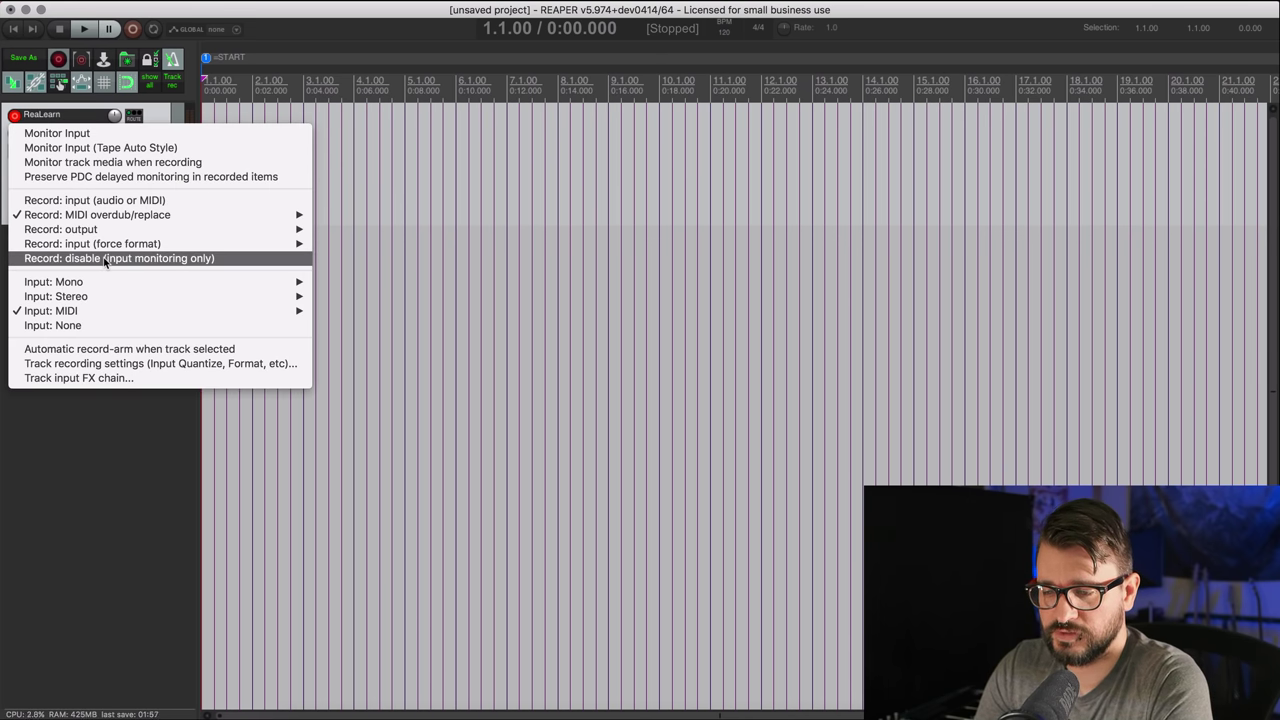
pyautogui.click(154, 262)
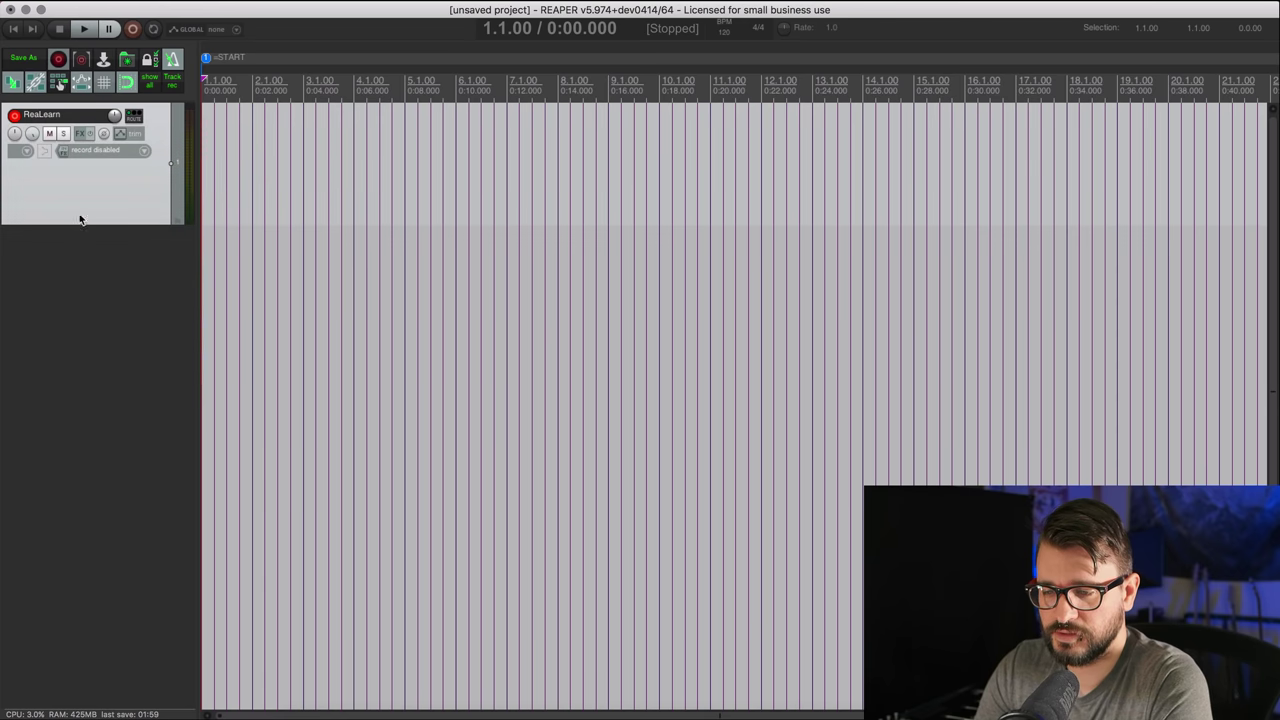
pyautogui.click(44, 151)
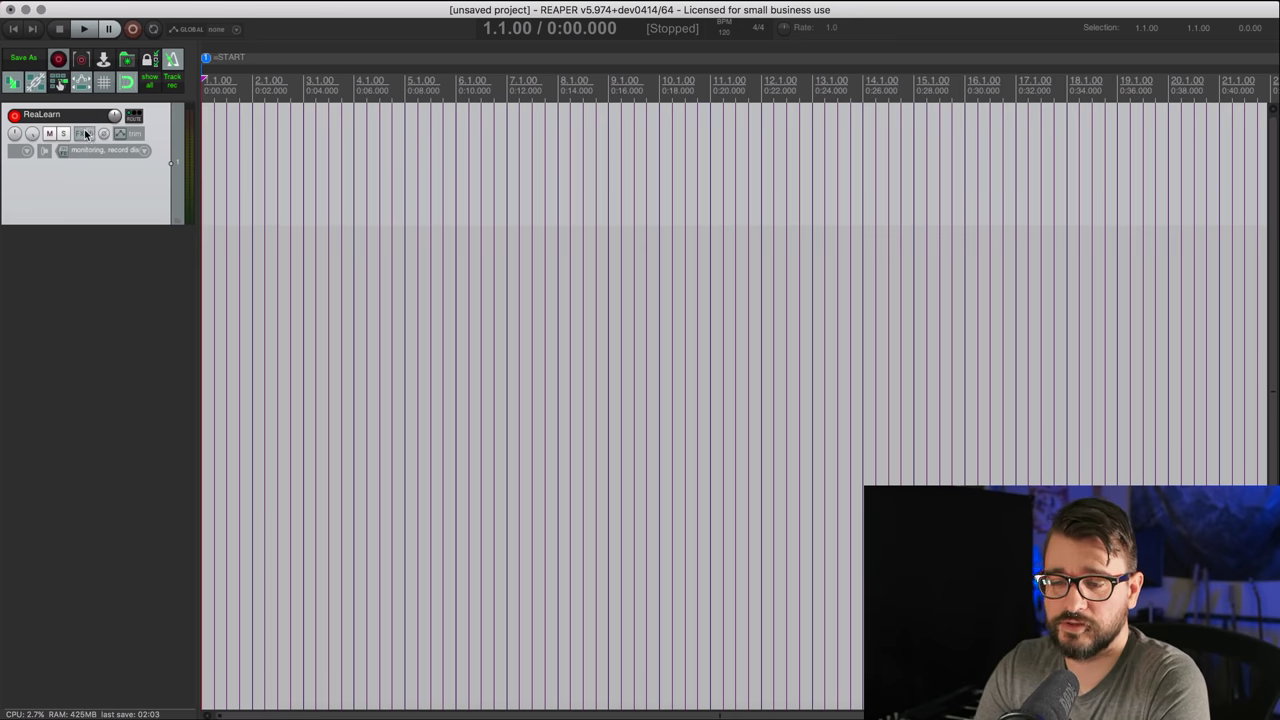
# Add VSTi: ReaLearn (Helgoboss) to the track and place its window top centre
pyautogui.rightClick(80, 136)
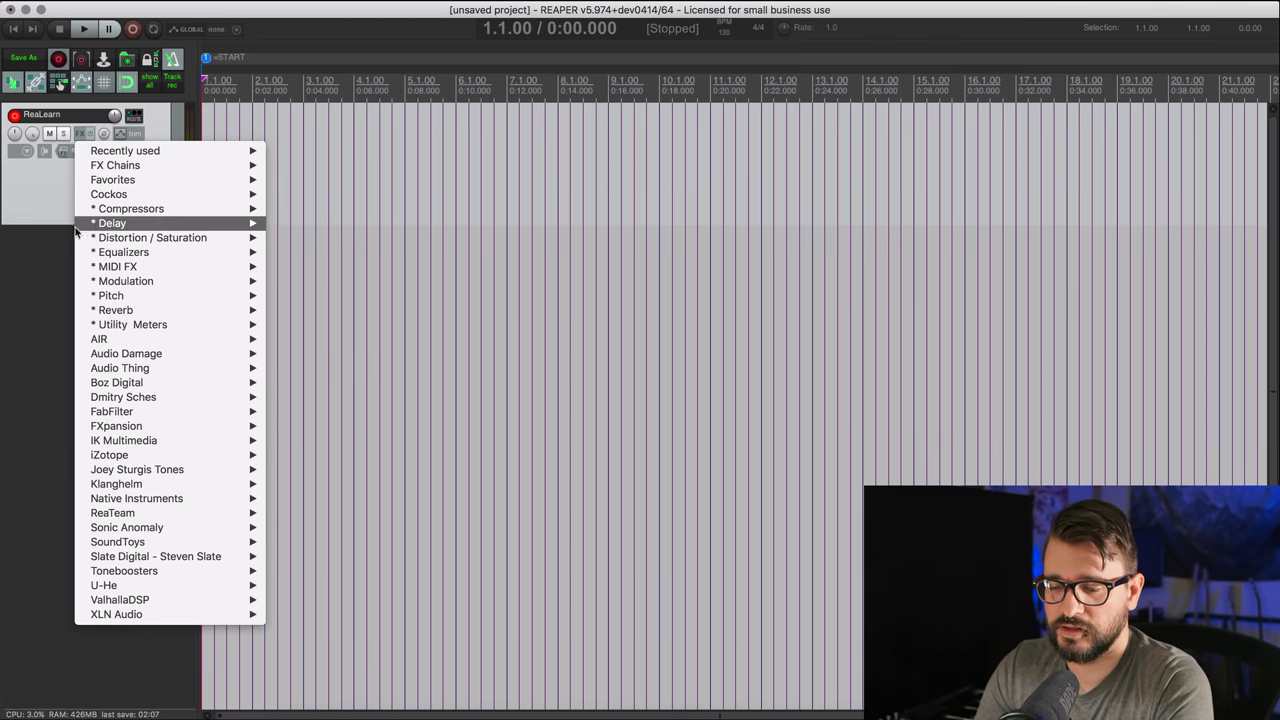
pyautogui.moveTo(157, 155)
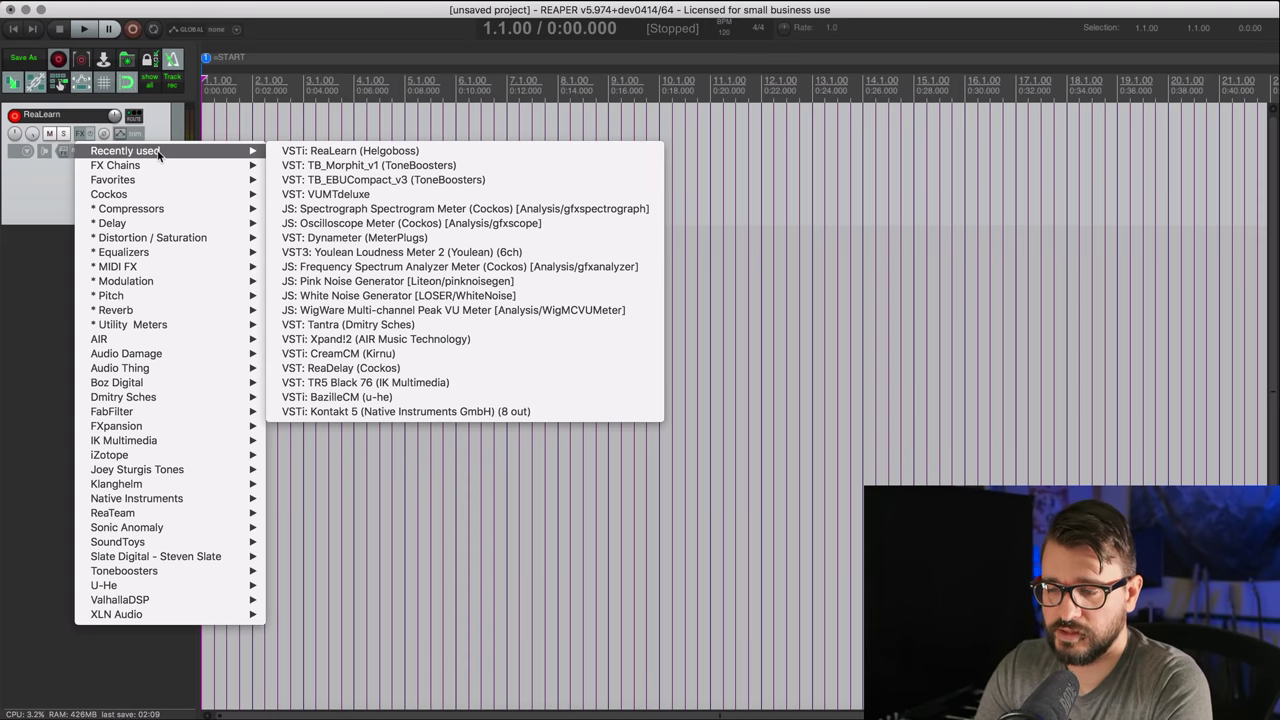
pyautogui.click(362, 151)
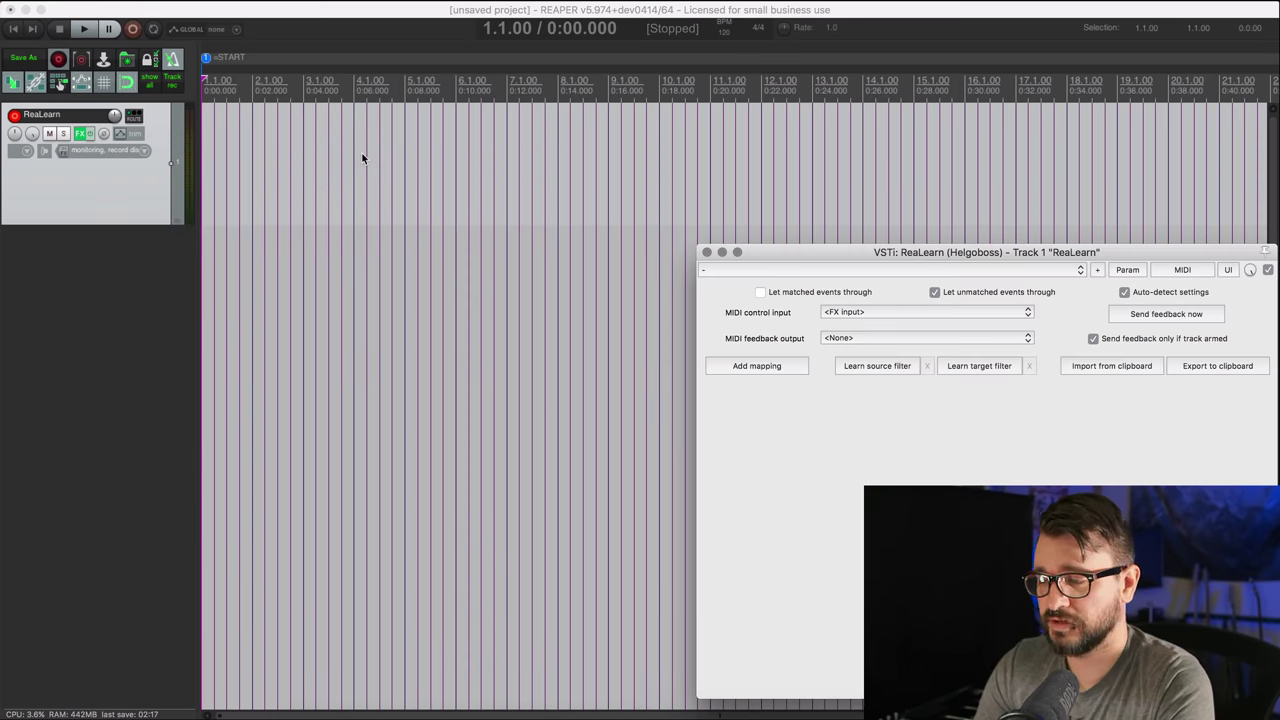
pyautogui.moveTo(772, 258); pyautogui.dragTo(341, 131)
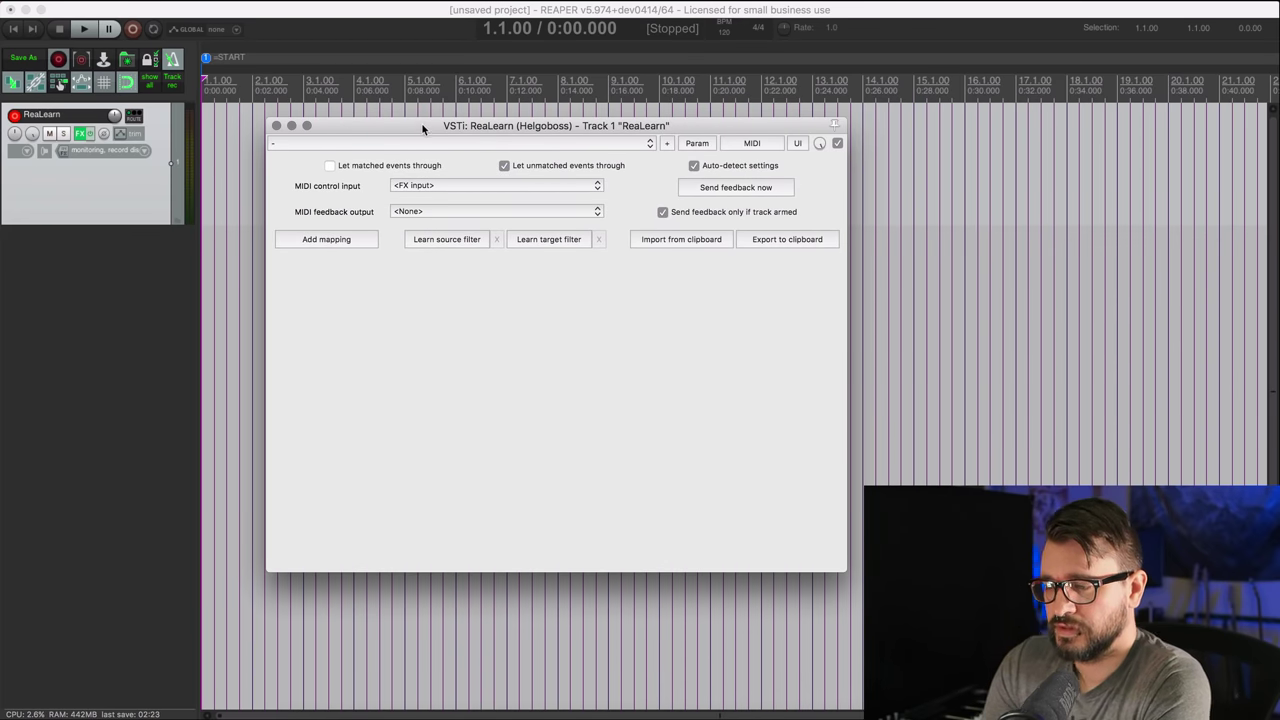
# Nudge the ReaLearn window so it sits beside the Nocturn Keyboard 3 Automap window
pyautogui.moveTo(422, 129); pyautogui.dragTo(421, 126)
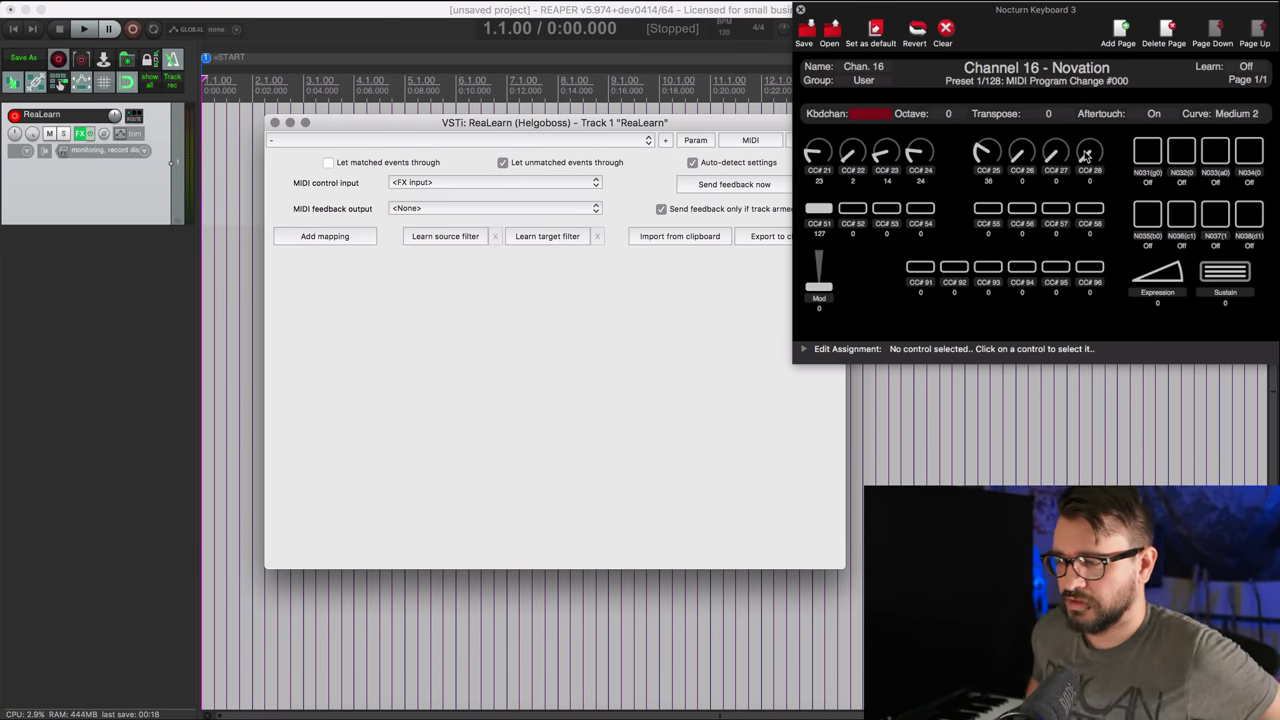
# Set ReaLearn's control input and feedback output to 1. Automap MIDI, then add an empty track
pyautogui.click(447, 186)
pyautogui.click(447, 184)
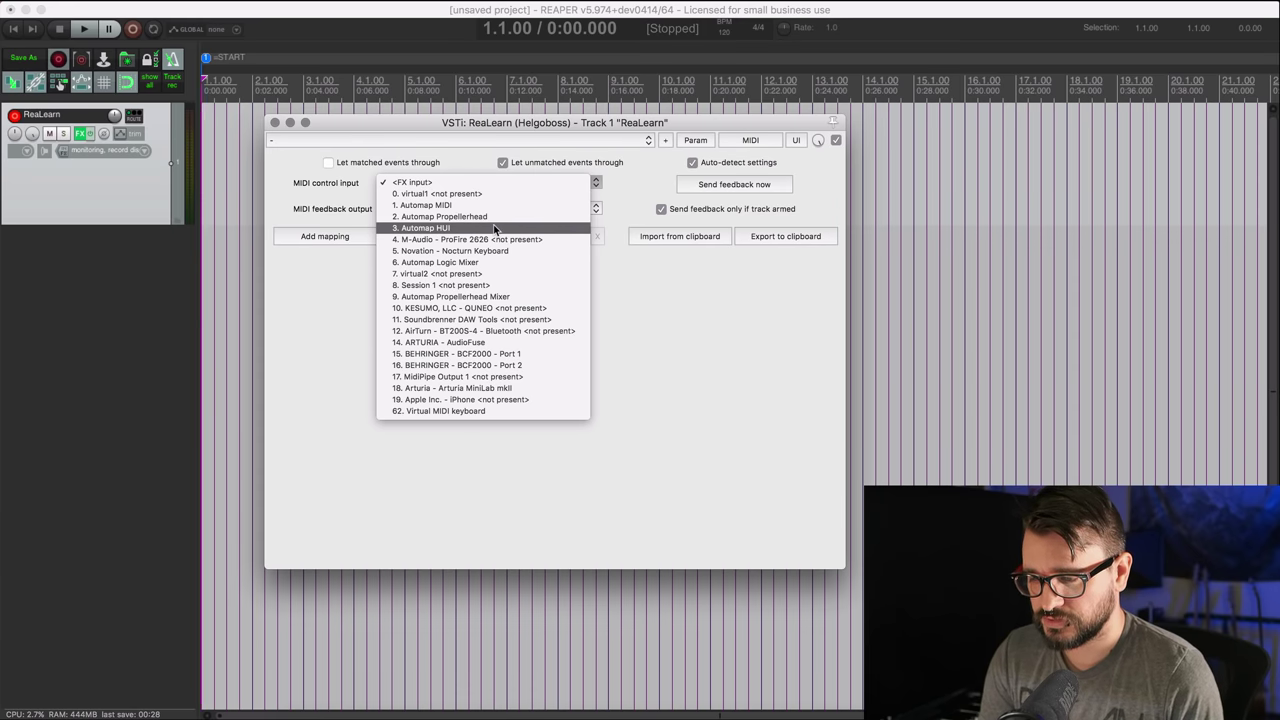
pyautogui.click(488, 205)
pyautogui.click(463, 207)
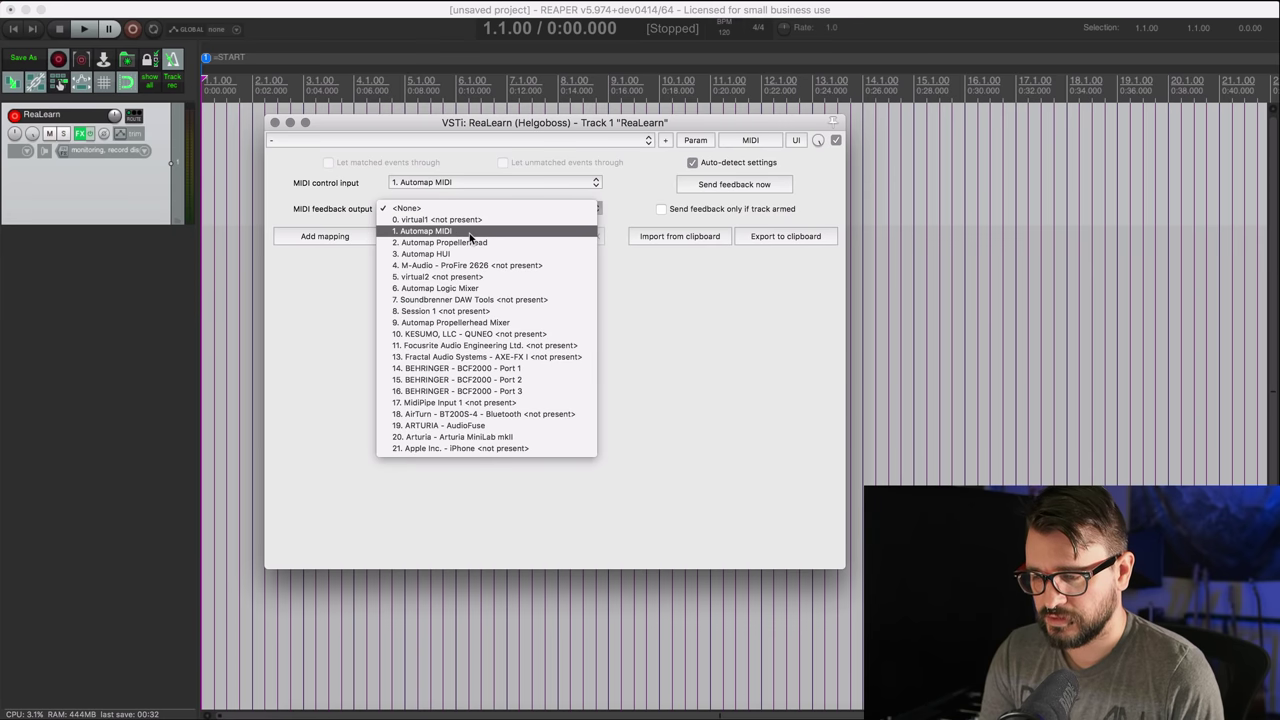
pyautogui.click(470, 236)
pyautogui.moveTo(632, 124); pyautogui.dragTo(700, 110)
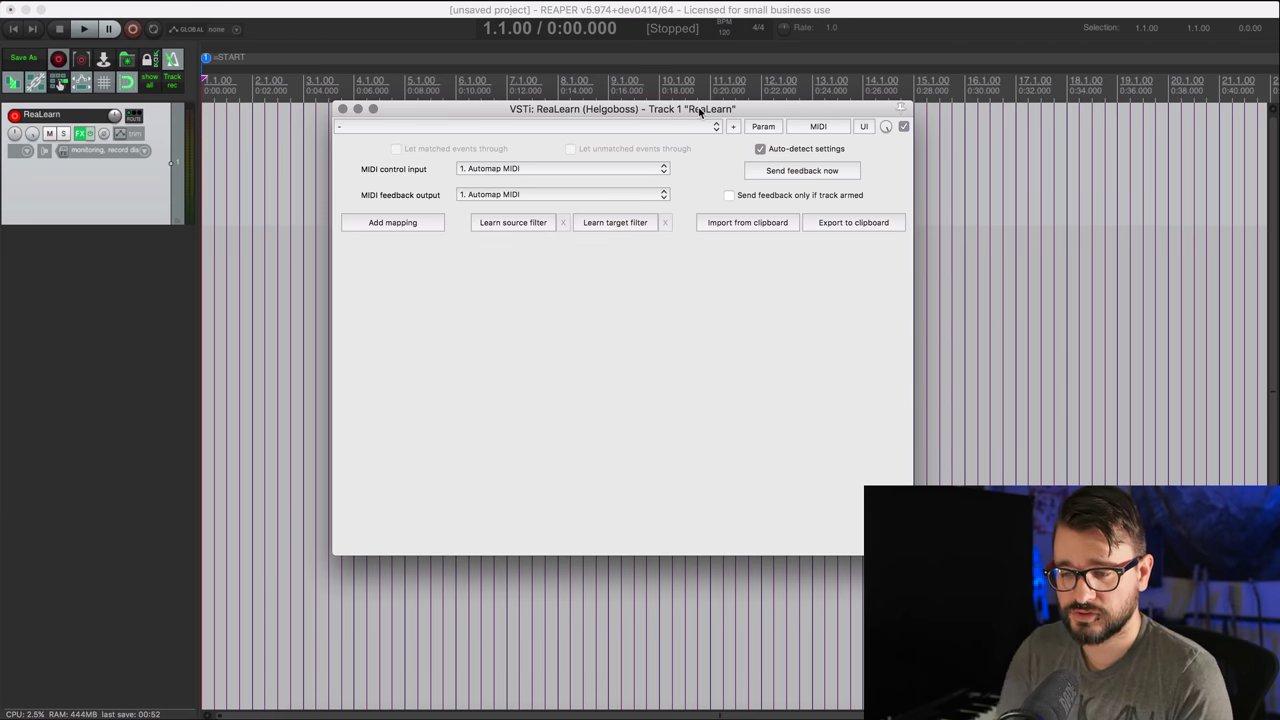
pyautogui.click(81, 312)
# Add a third track and create a -6.00 dB send from track 2 to track 3
pyautogui.doubleClick(81, 312)
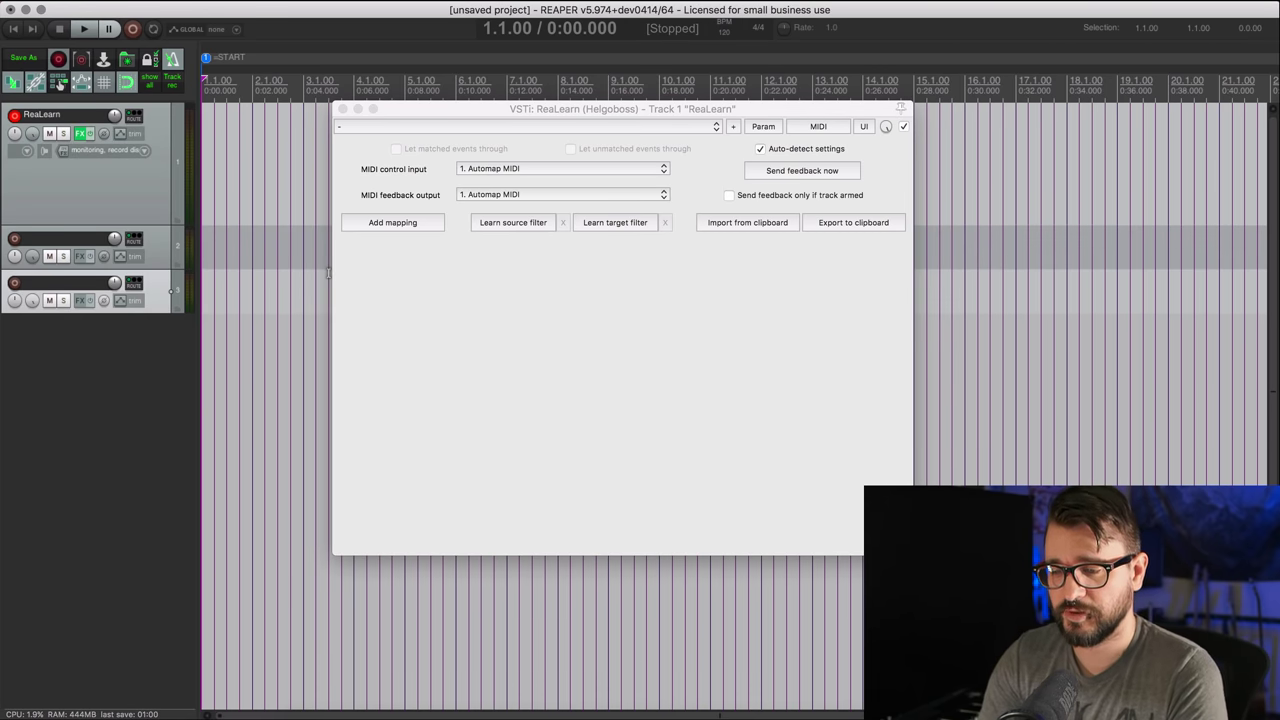
pyautogui.click(160, 248)
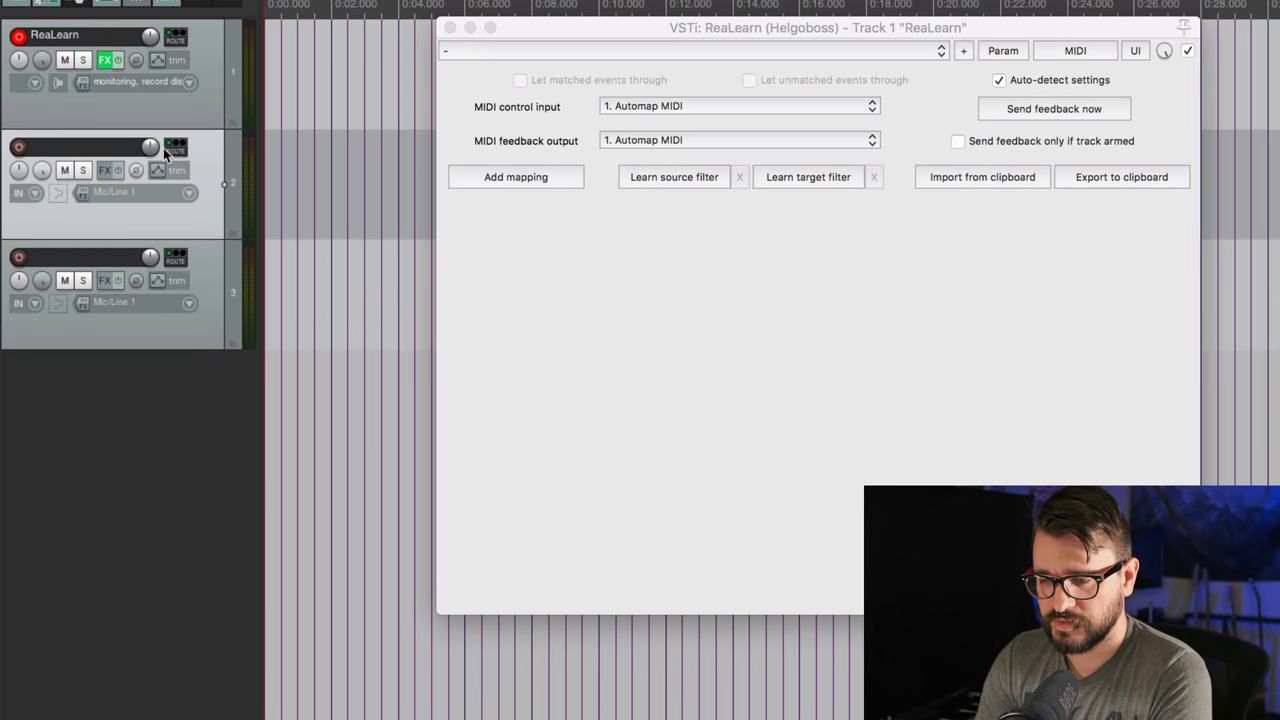
pyautogui.moveTo(177, 148); pyautogui.dragTo(212, 297)
pyautogui.click(176, 150)
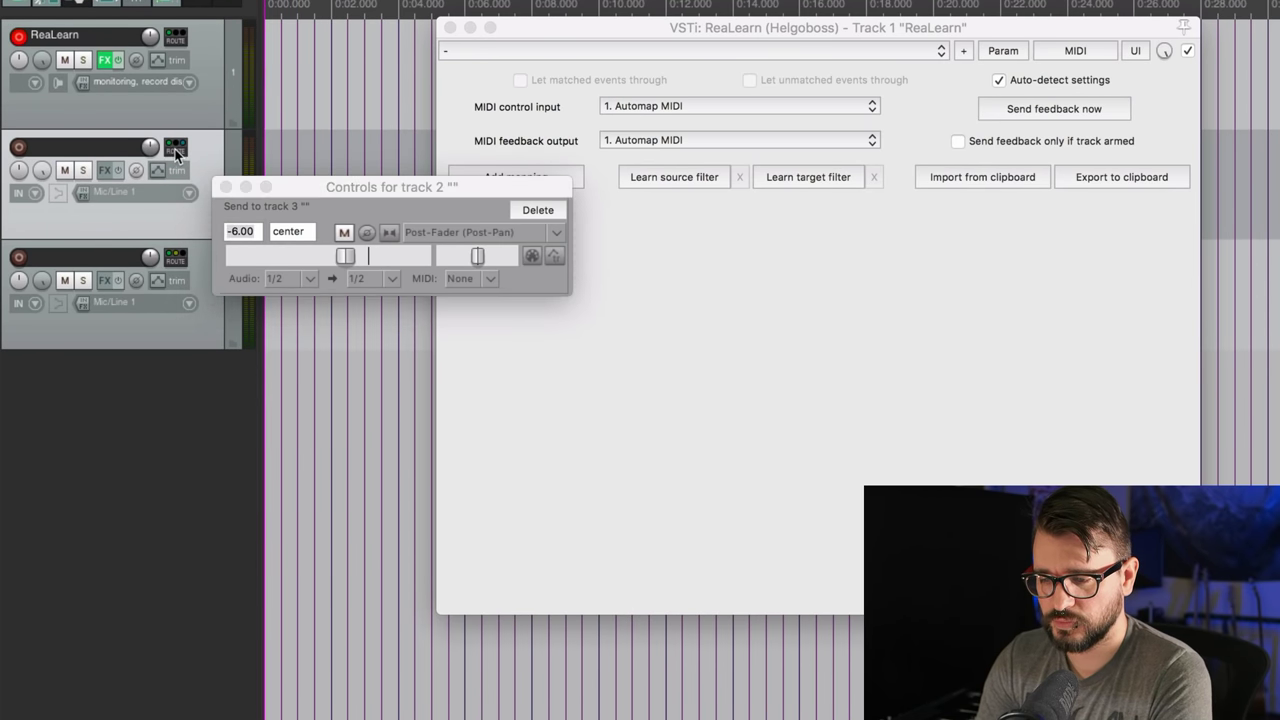
# Repeat the track 2-to-track 3 routing drag and show the mixer below the tracks
pyautogui.click(212, 283)
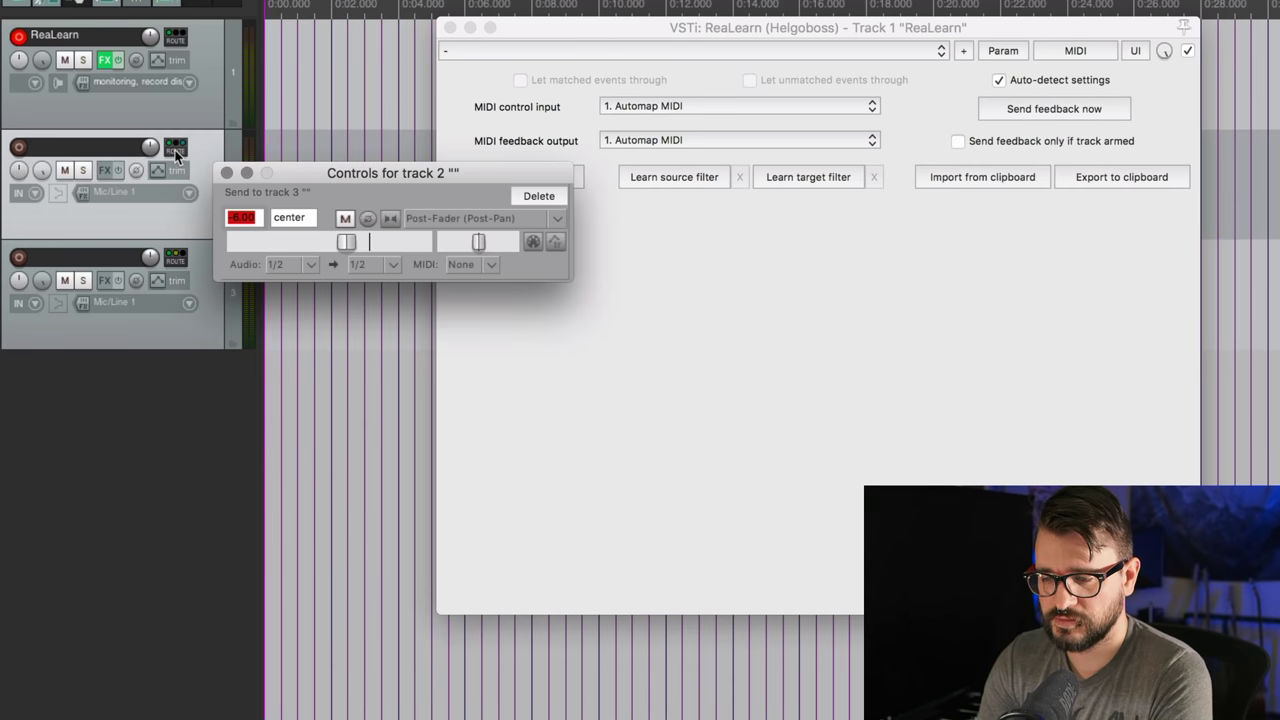
pyautogui.moveTo(175, 149); pyautogui.dragTo(200, 285)
pyautogui.moveTo(172, 149); pyautogui.dragTo(213, 405)
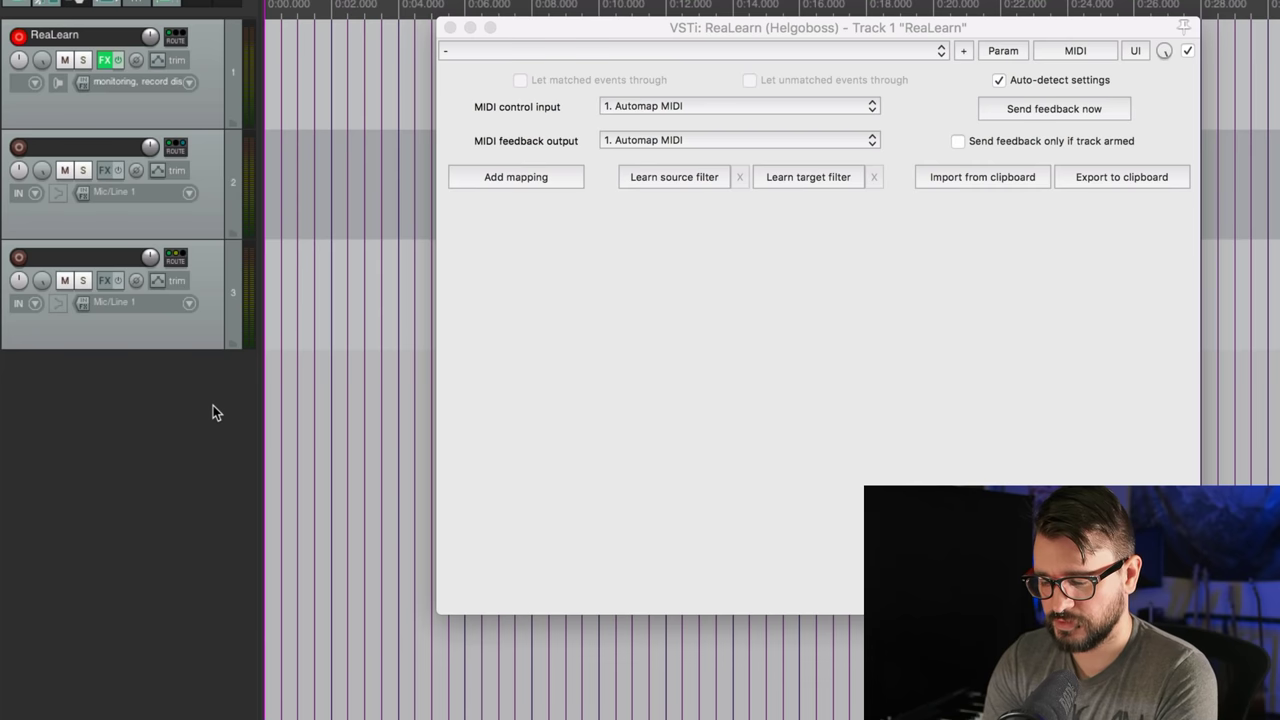
pyautogui.press('super+m')
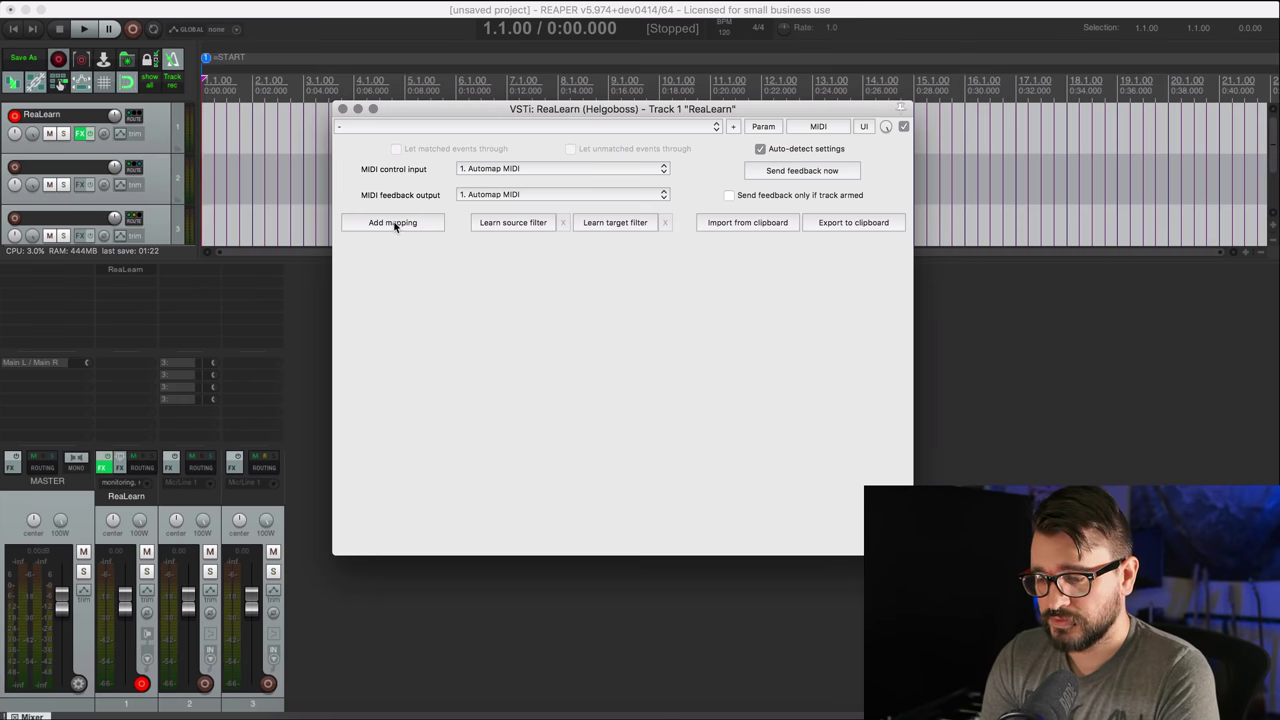
# Add mapping 1 and target Track send volume on the <Selected> track
pyautogui.click(518, 177)
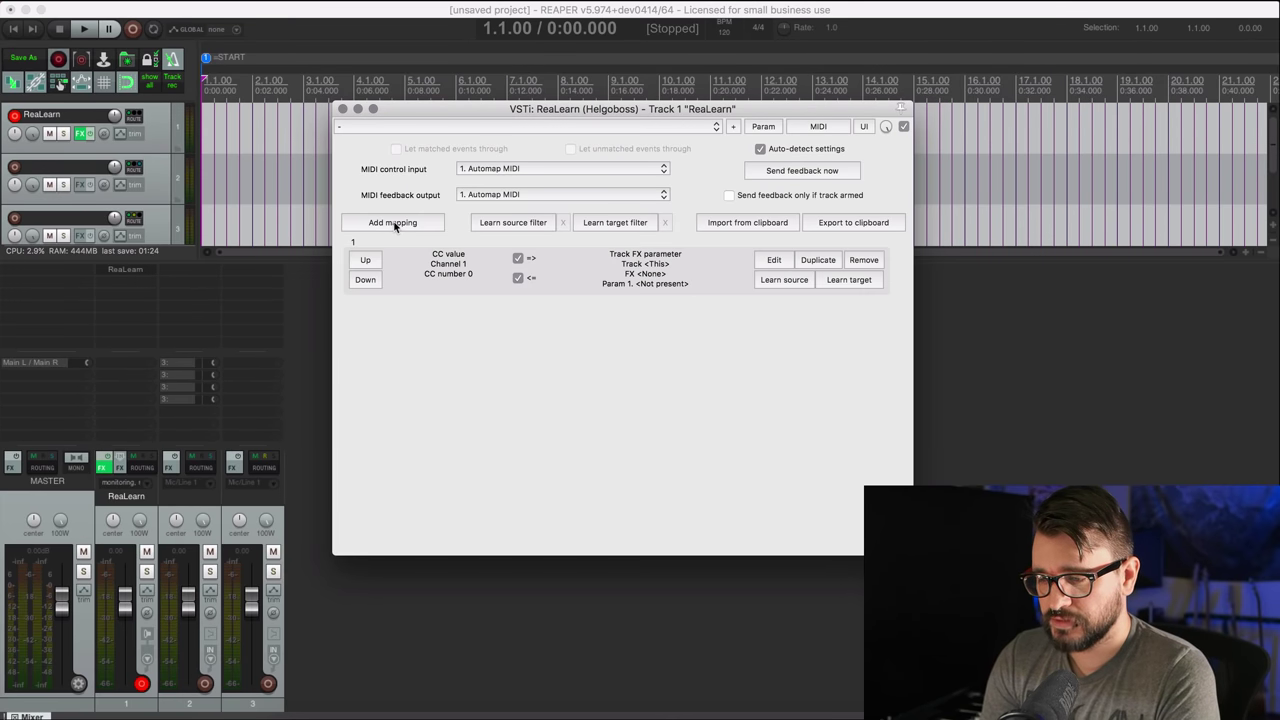
pyautogui.click(775, 260)
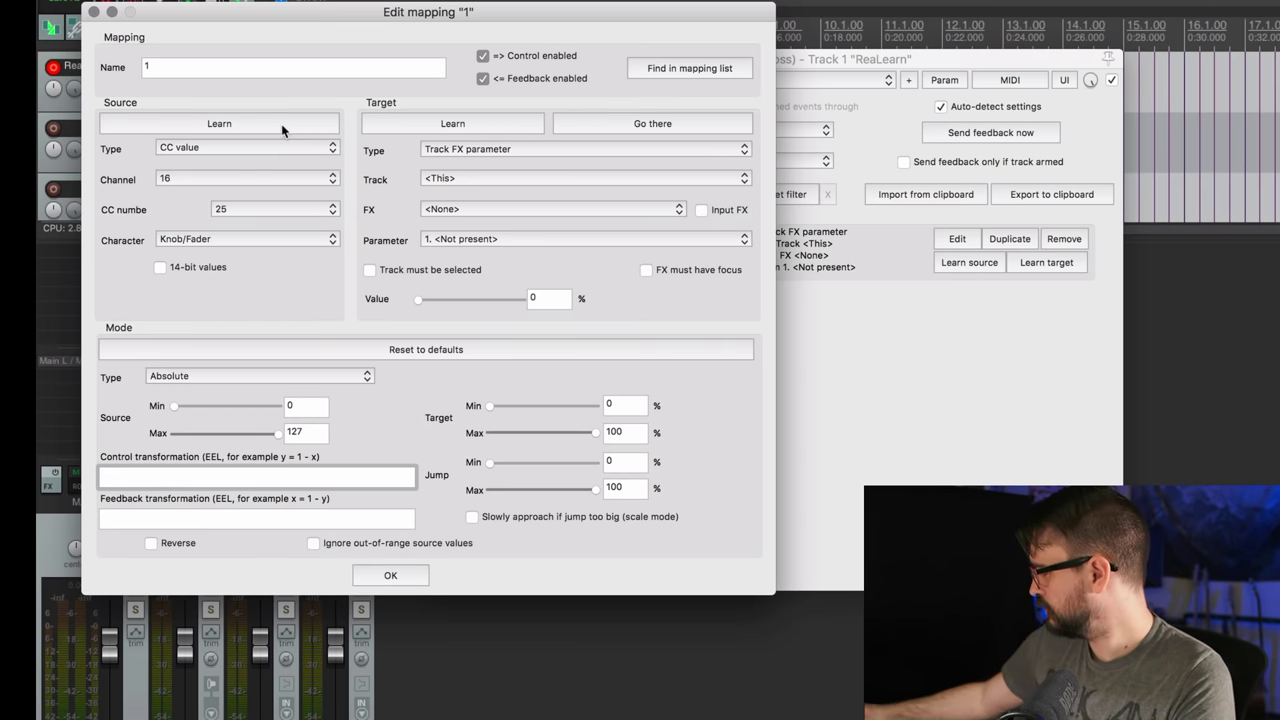
pyautogui.press('super+Tab')
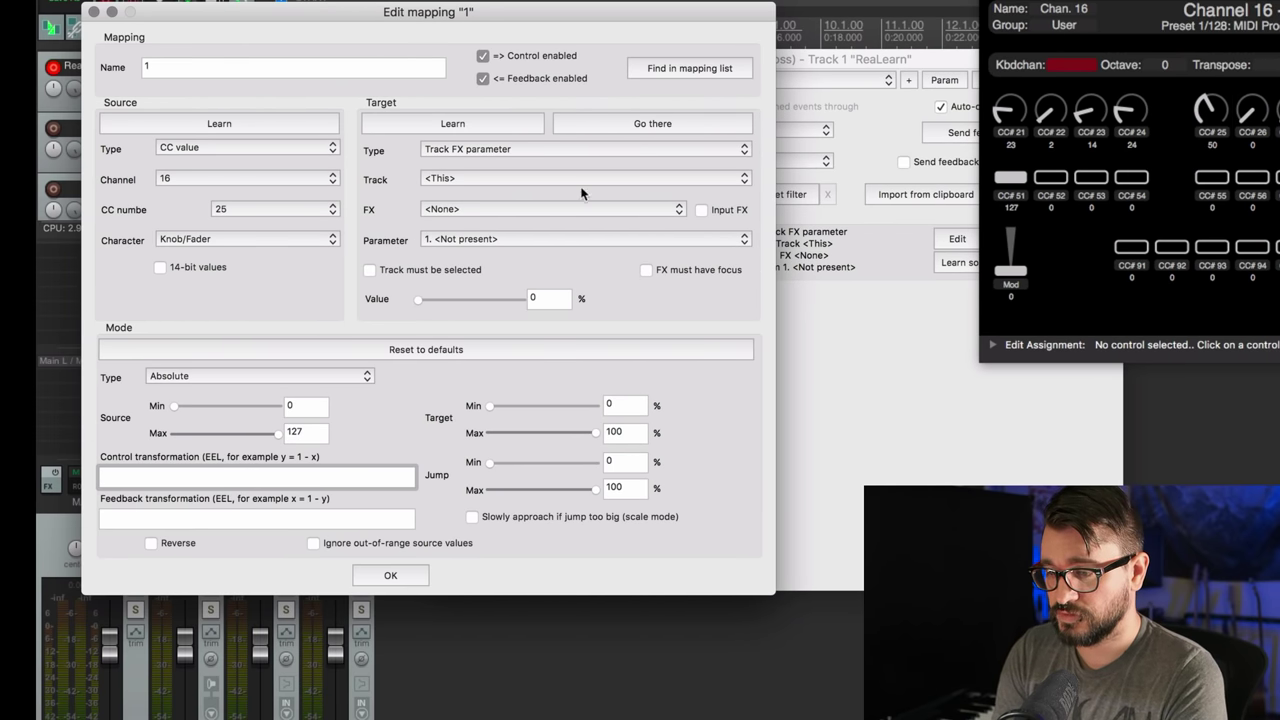
pyautogui.click(531, 148)
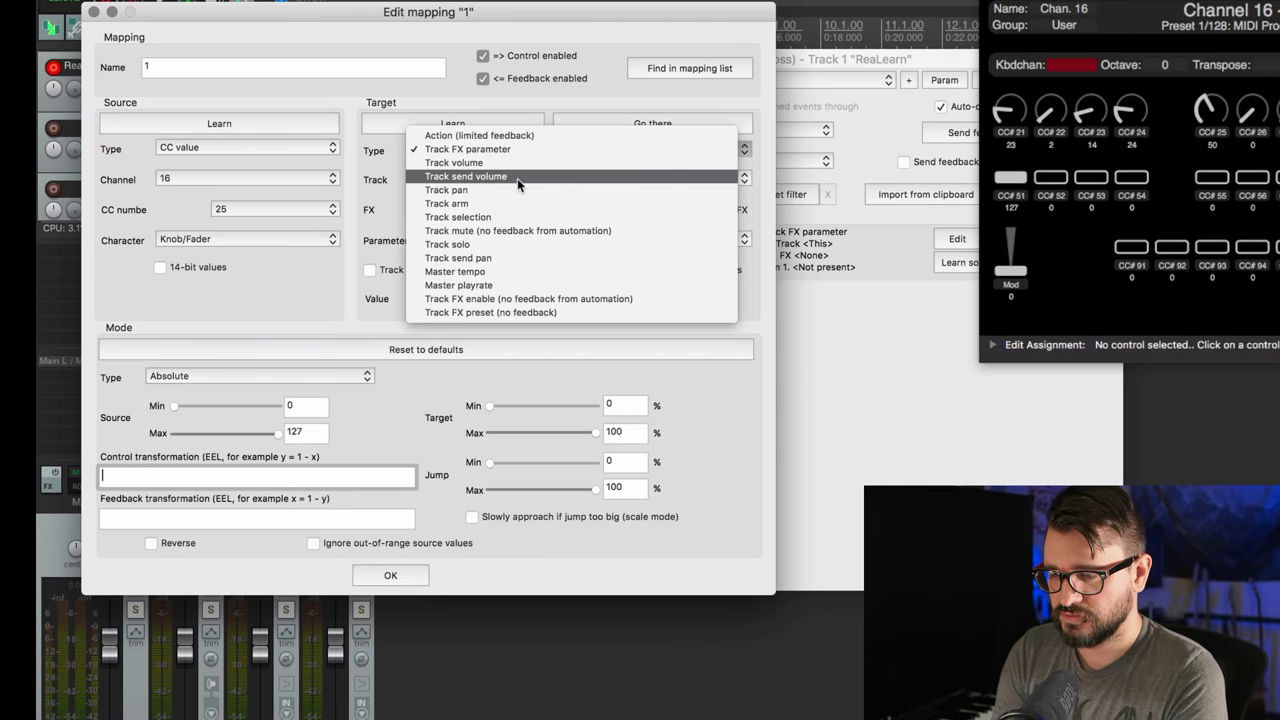
pyautogui.click(517, 178)
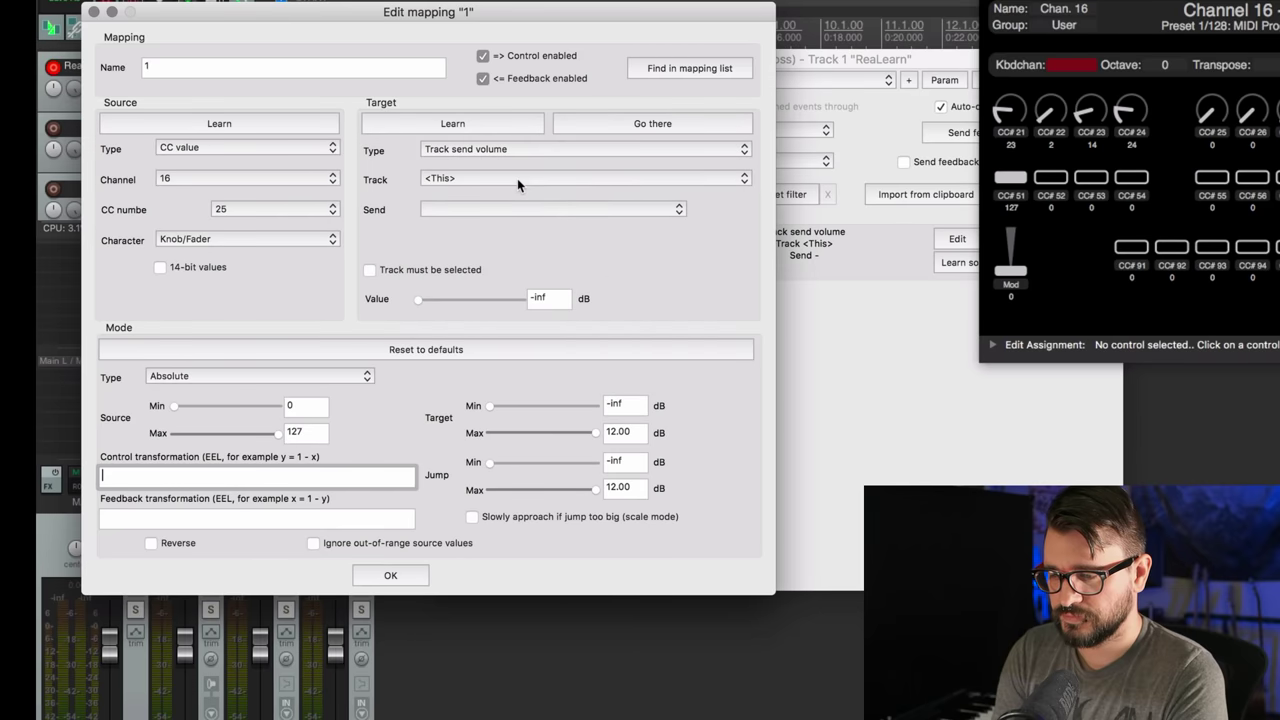
pyautogui.click(465, 176)
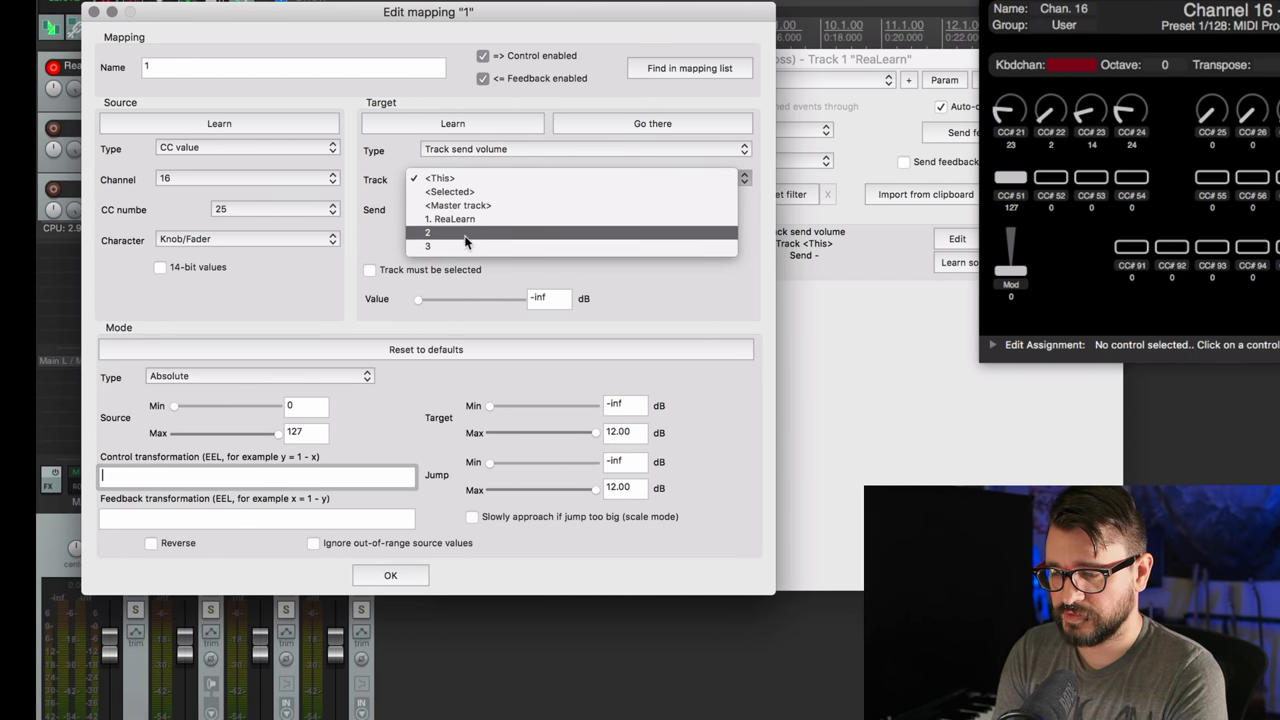
pyautogui.click(482, 192)
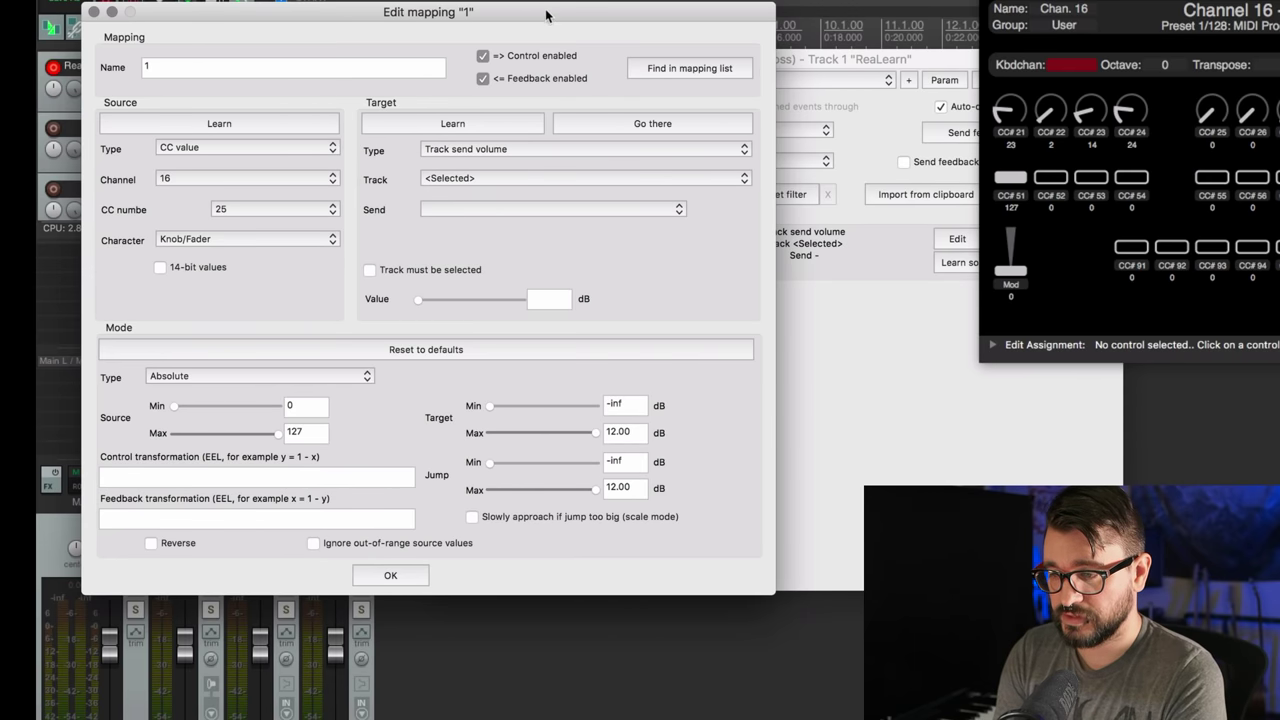
# Set the mapping's send to Track 3 and tick Track must be selected
pyautogui.moveTo(546, 15); pyautogui.dragTo(845, 20)
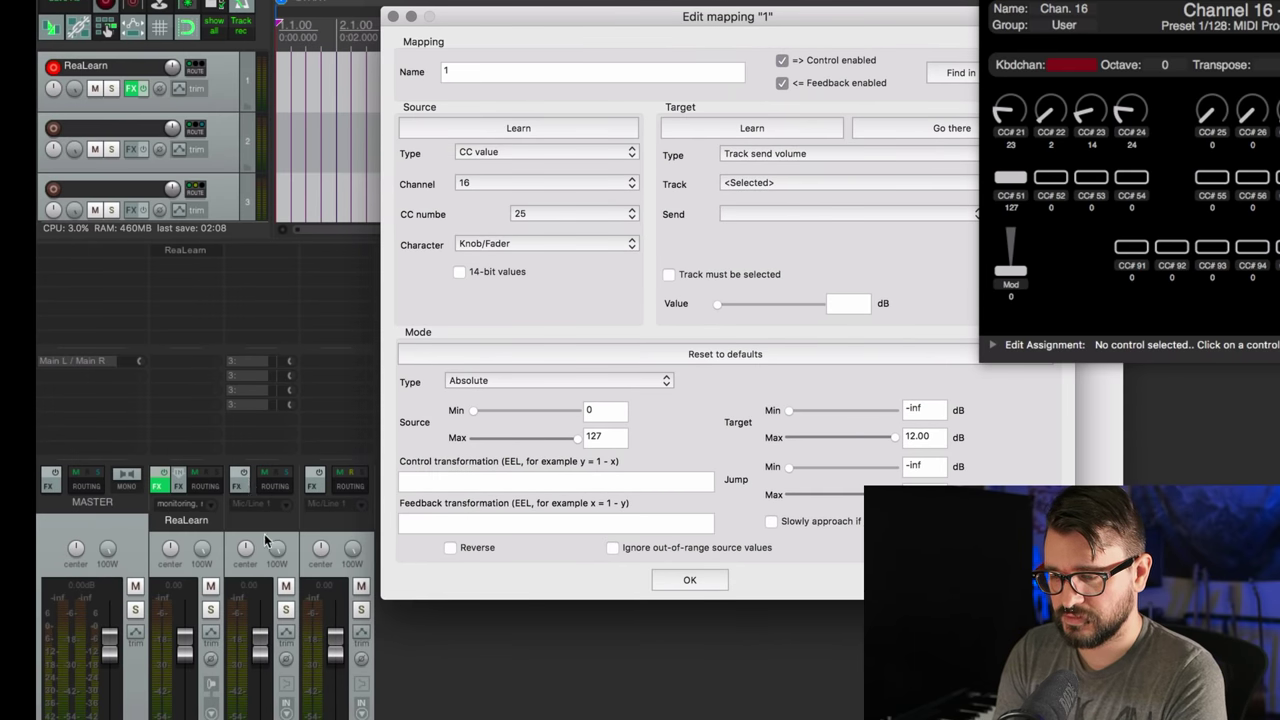
pyautogui.click(267, 540)
pyautogui.click(762, 212)
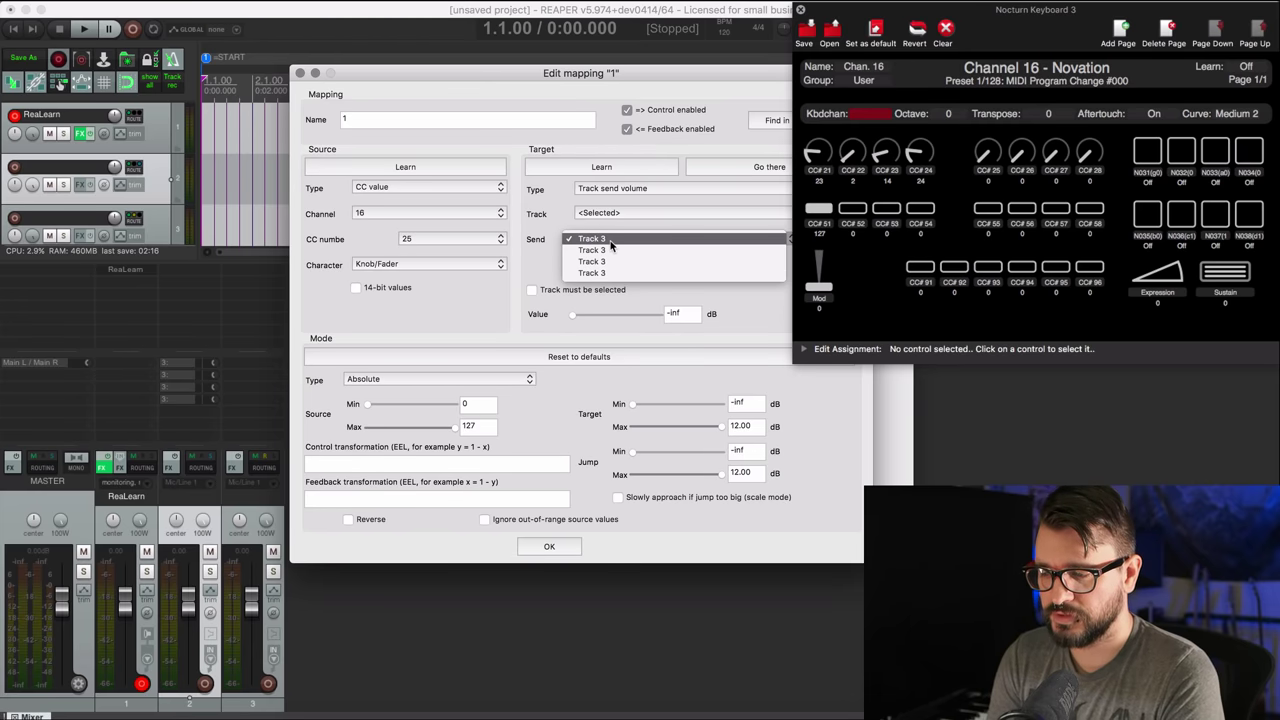
pyautogui.click(612, 244)
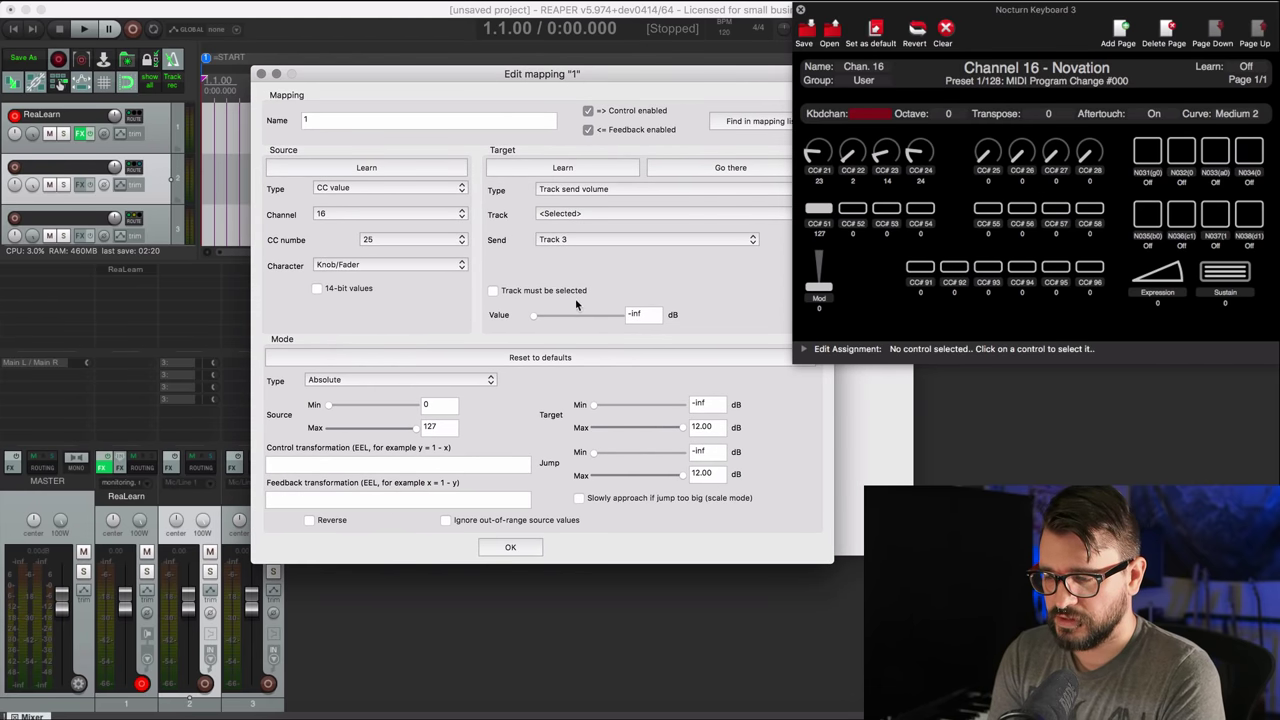
pyautogui.click(571, 292)
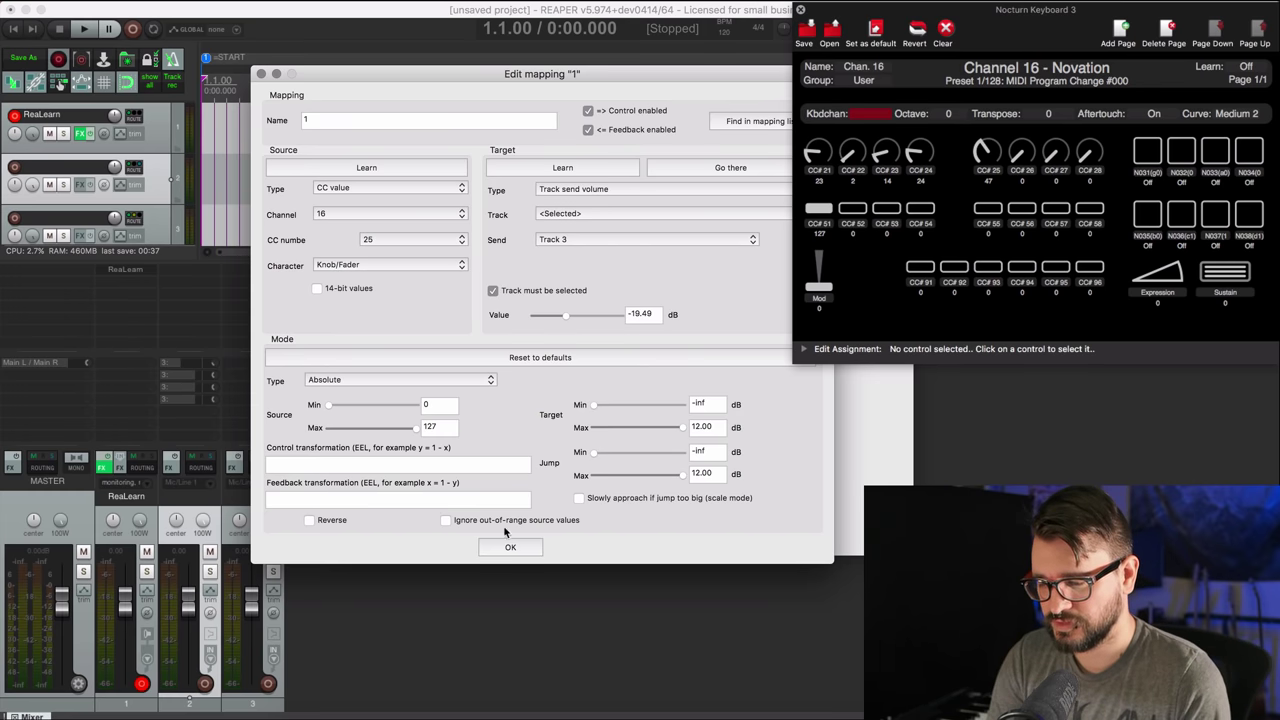
# Name mapping 1 'Selected Track Send 1', copy the name, and close the editor with OK
pyautogui.click(305, 121)
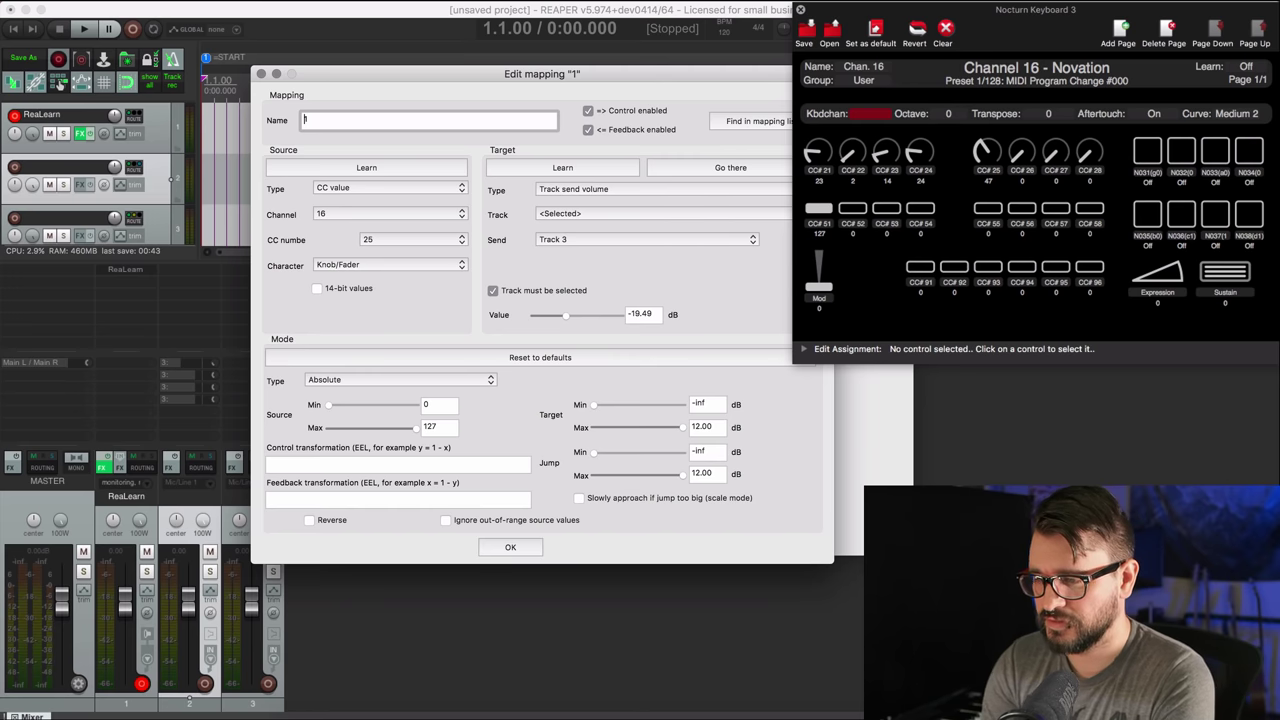
pyautogui.write('Selected Track Sel')
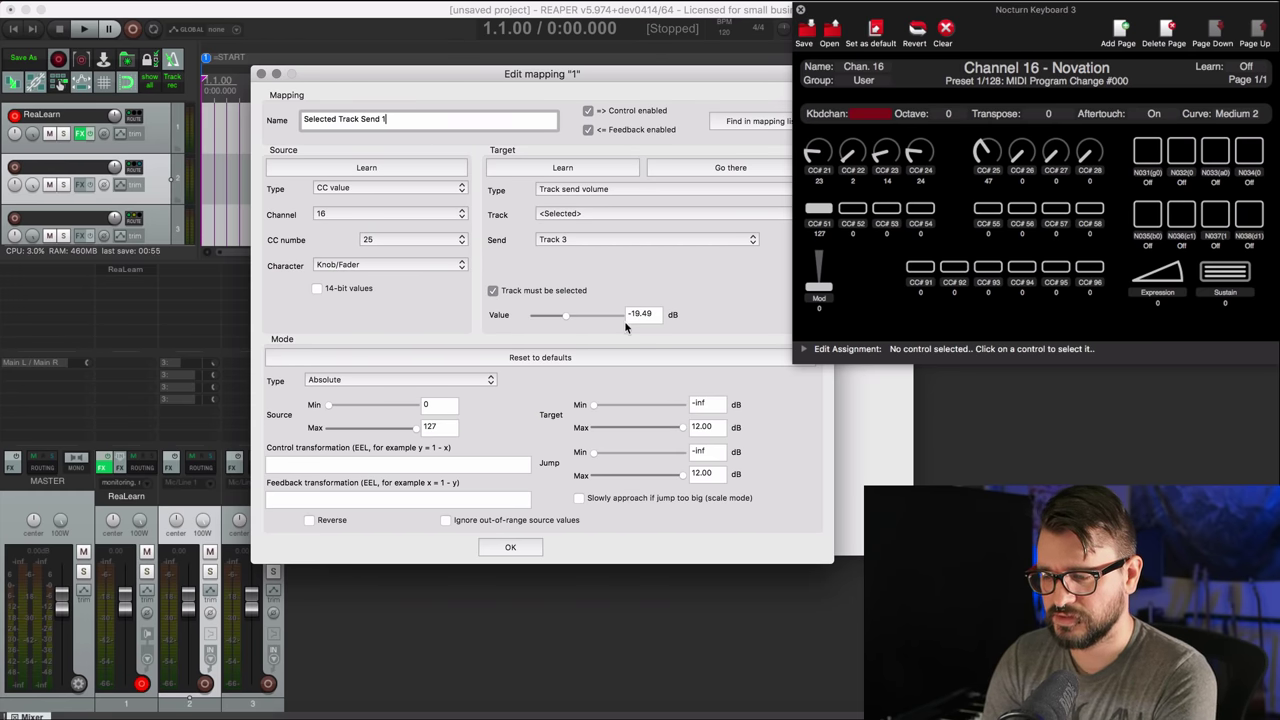
pyautogui.click(445, 407)
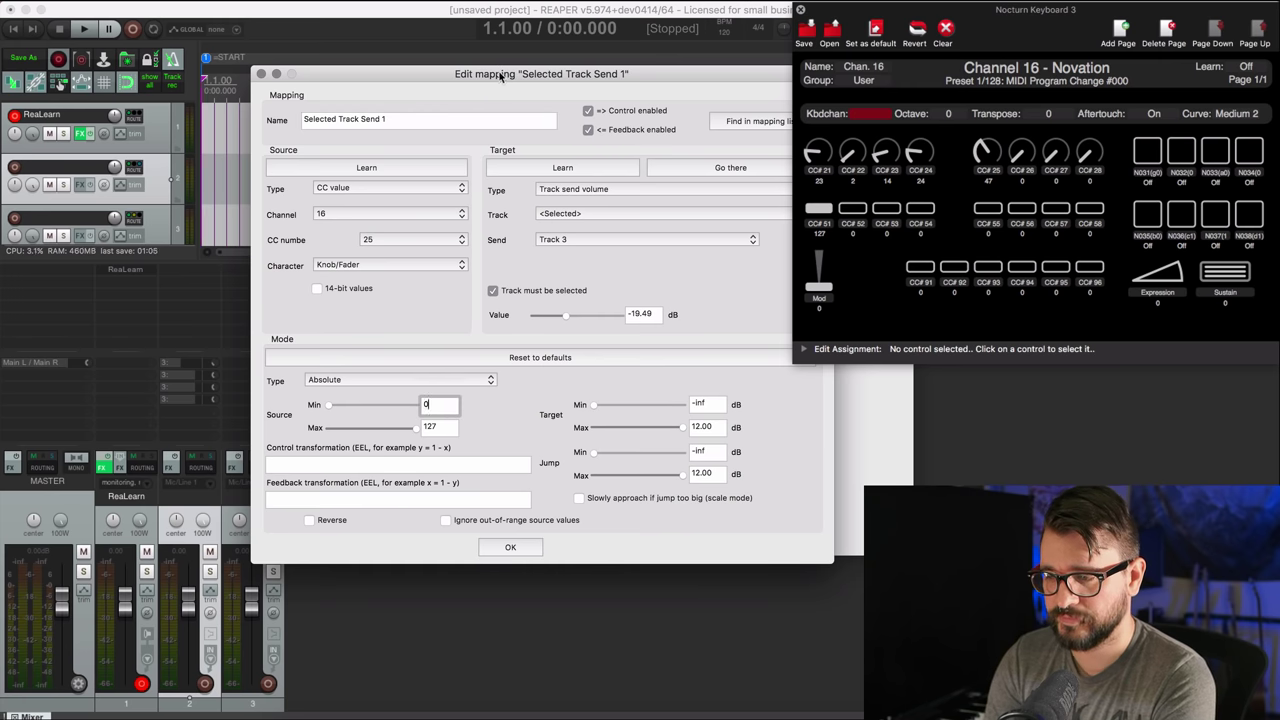
pyautogui.moveTo(386, 120); pyautogui.dragTo(268, 117)
pyautogui.press('super+c')
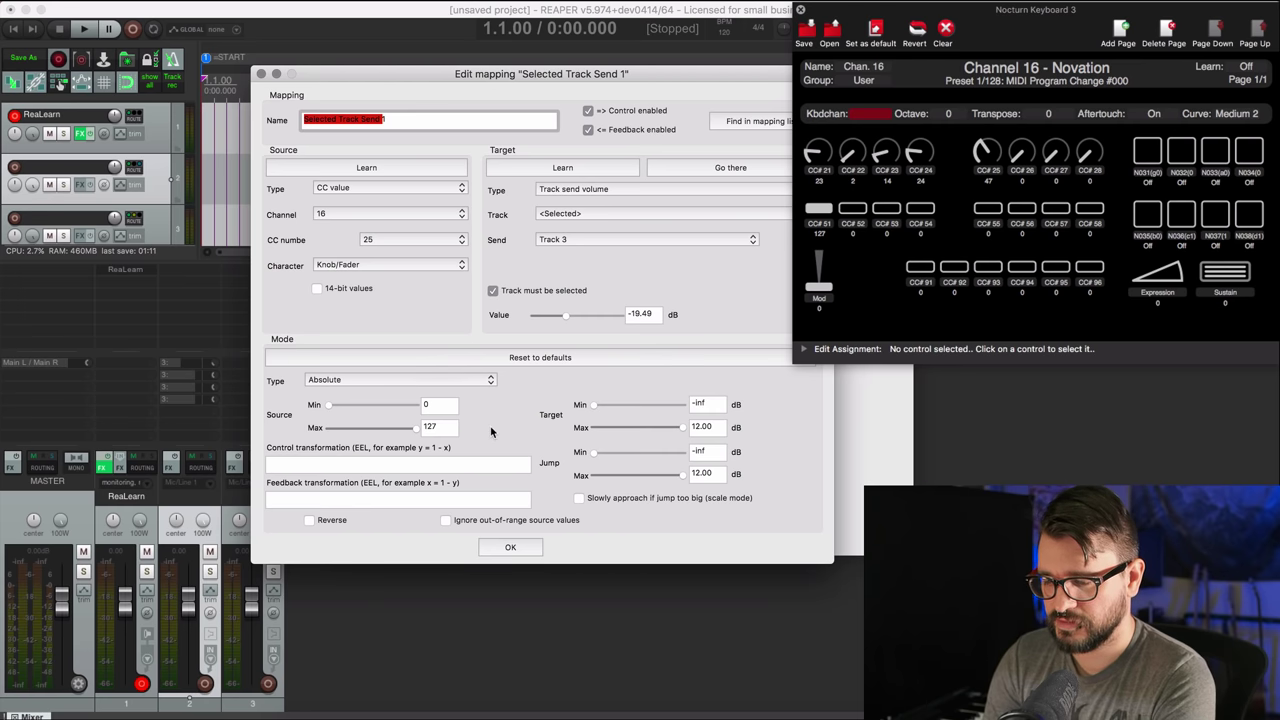
pyautogui.click(510, 547)
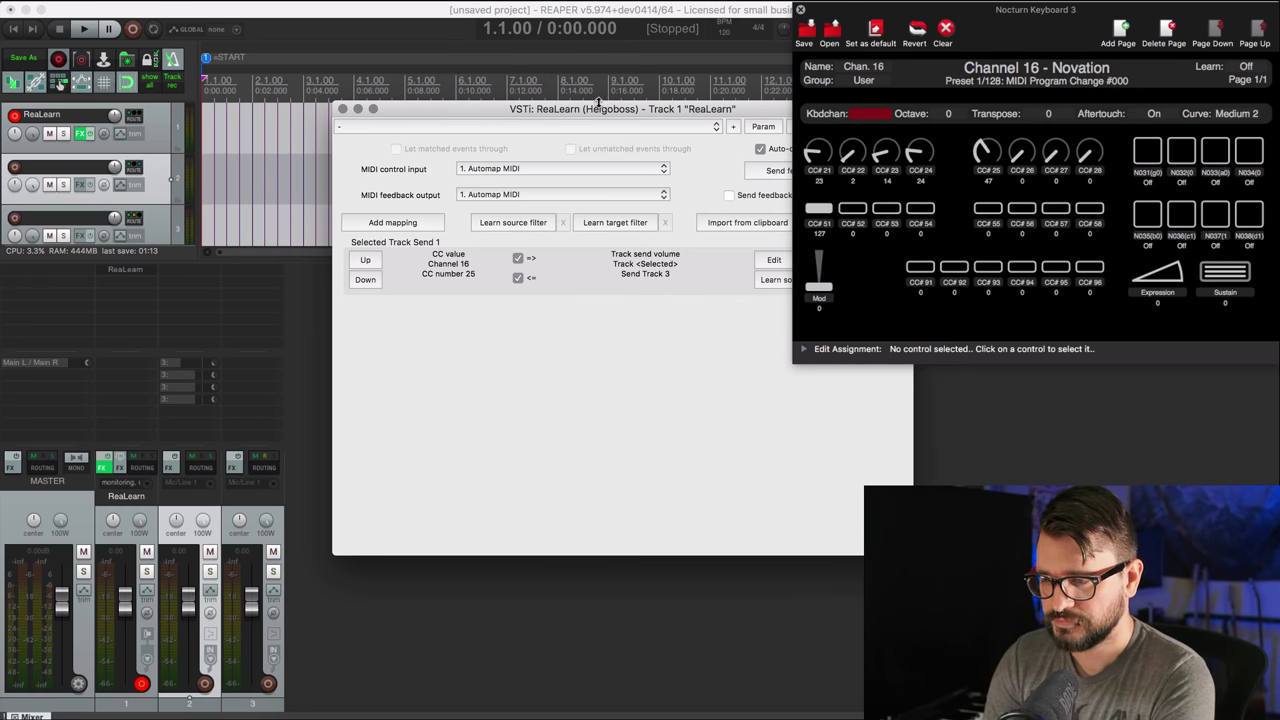
# Duplicate the first mapping and name the copy 'Selected Track Send 2'
pyautogui.moveTo(602, 117); pyautogui.dragTo(463, 125)
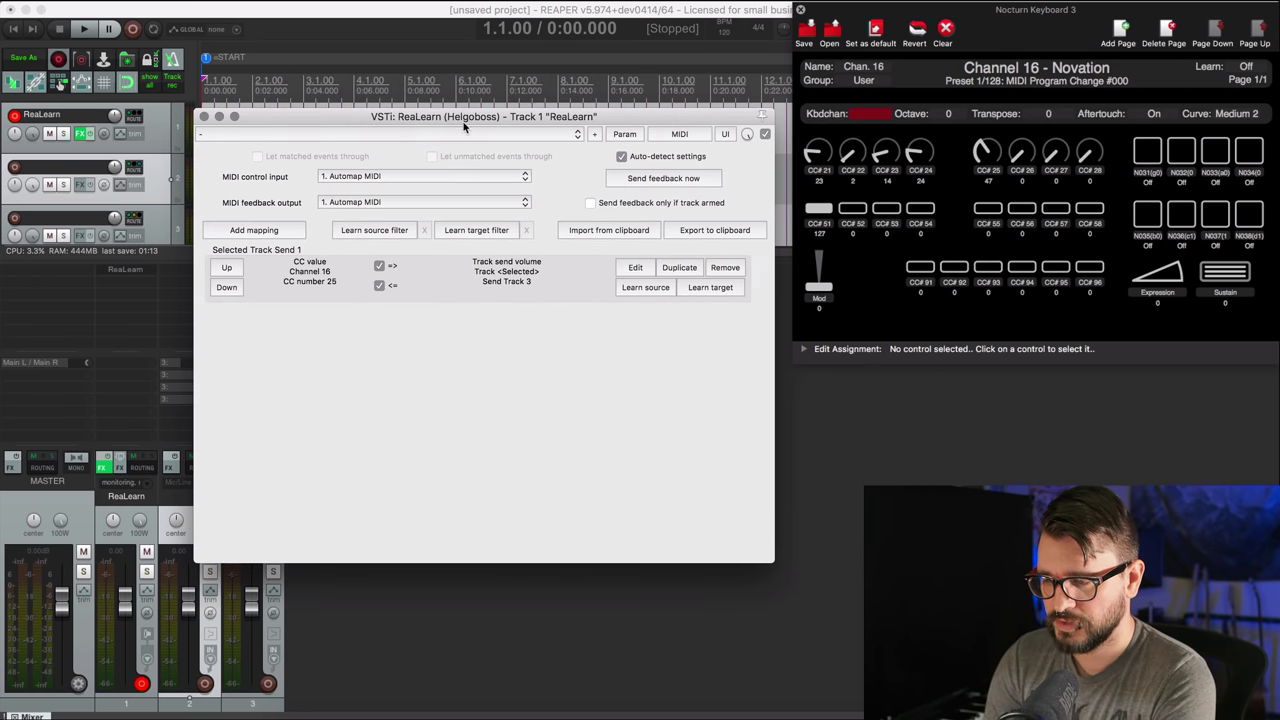
pyautogui.click(677, 268)
pyautogui.click(638, 329)
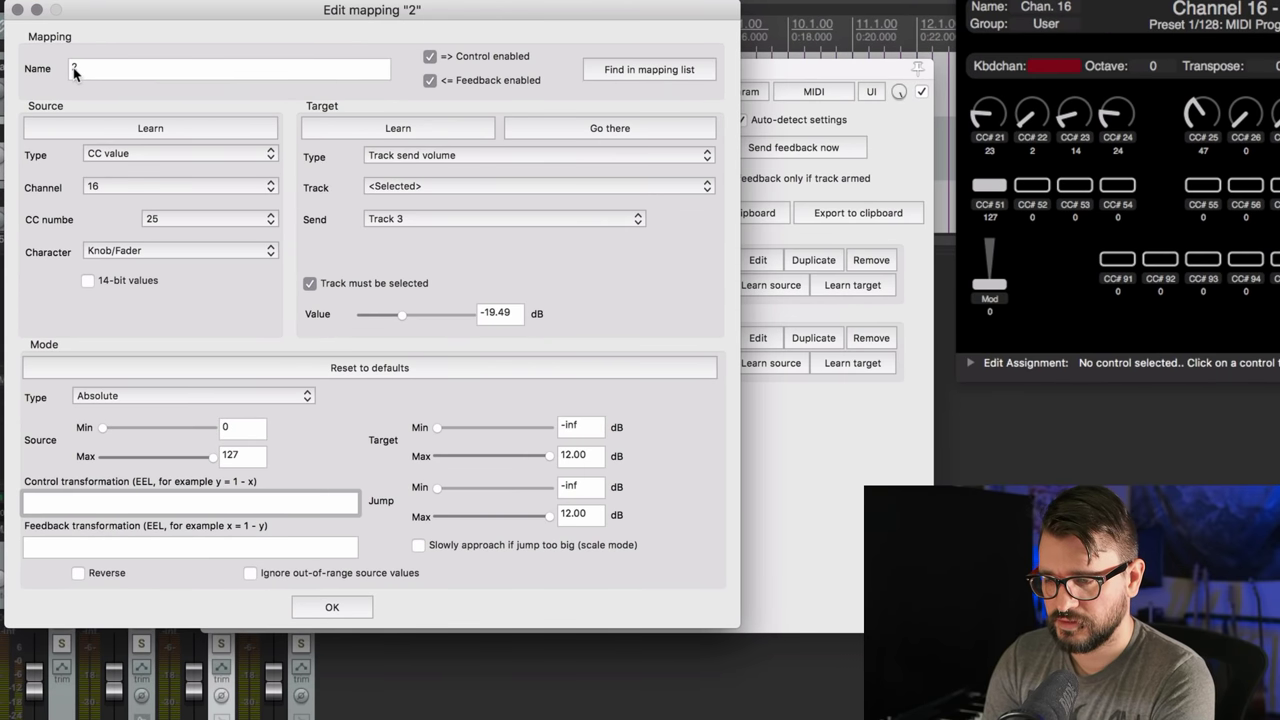
pyautogui.click(74, 72)
pyautogui.press('super+v')
pyautogui.press('Tab')
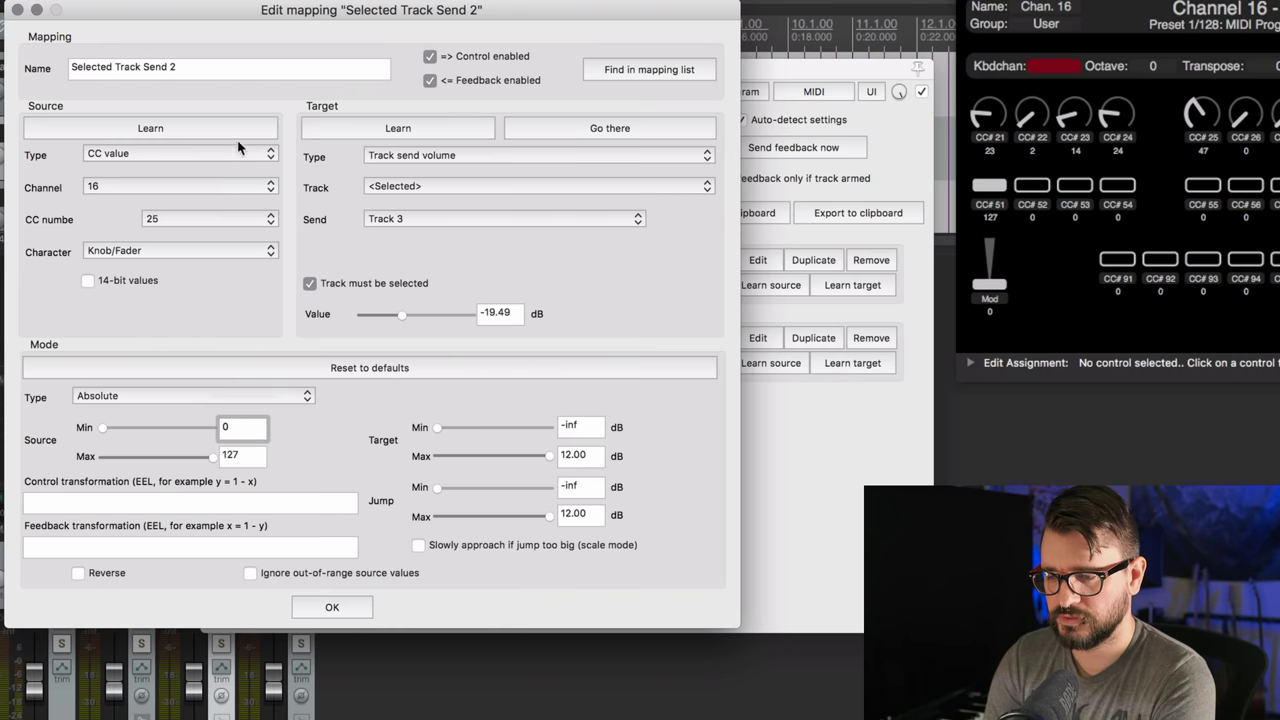
# Learn the next knob (CC 26) as mapping 2's source and keep its send on Track 3
pyautogui.click(242, 131)
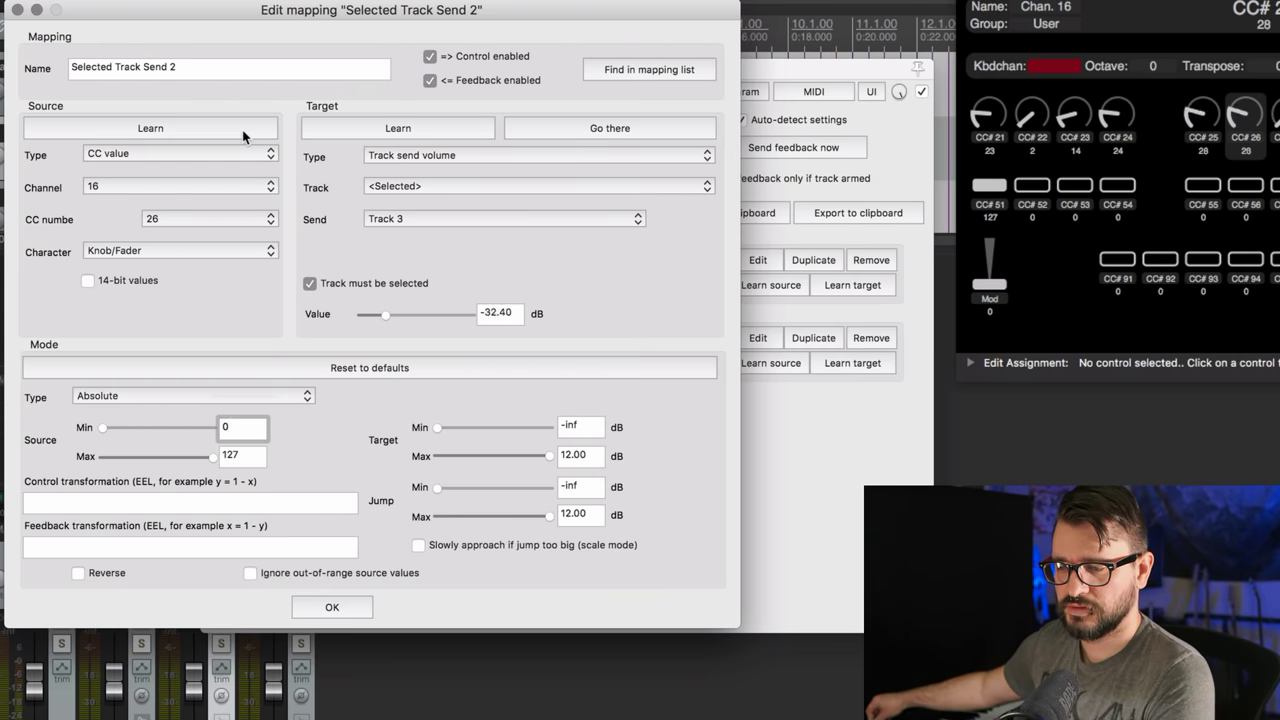
pyautogui.click(451, 218)
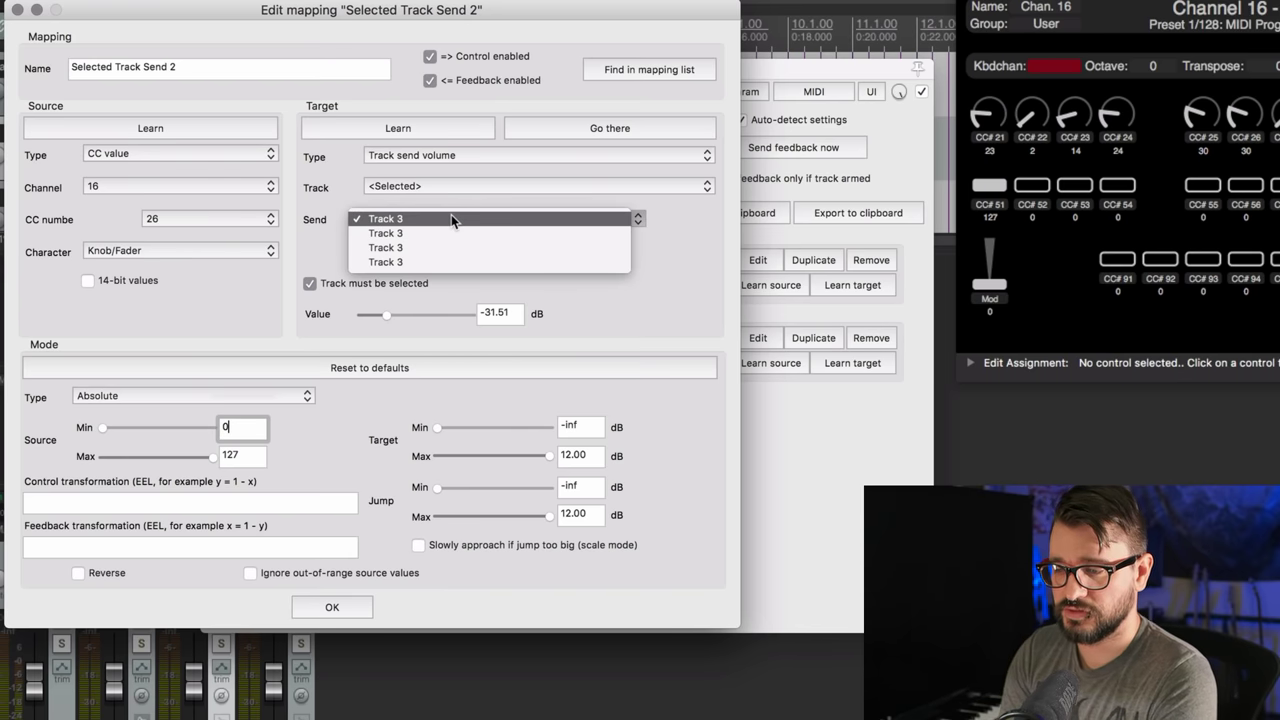
pyautogui.click(448, 233)
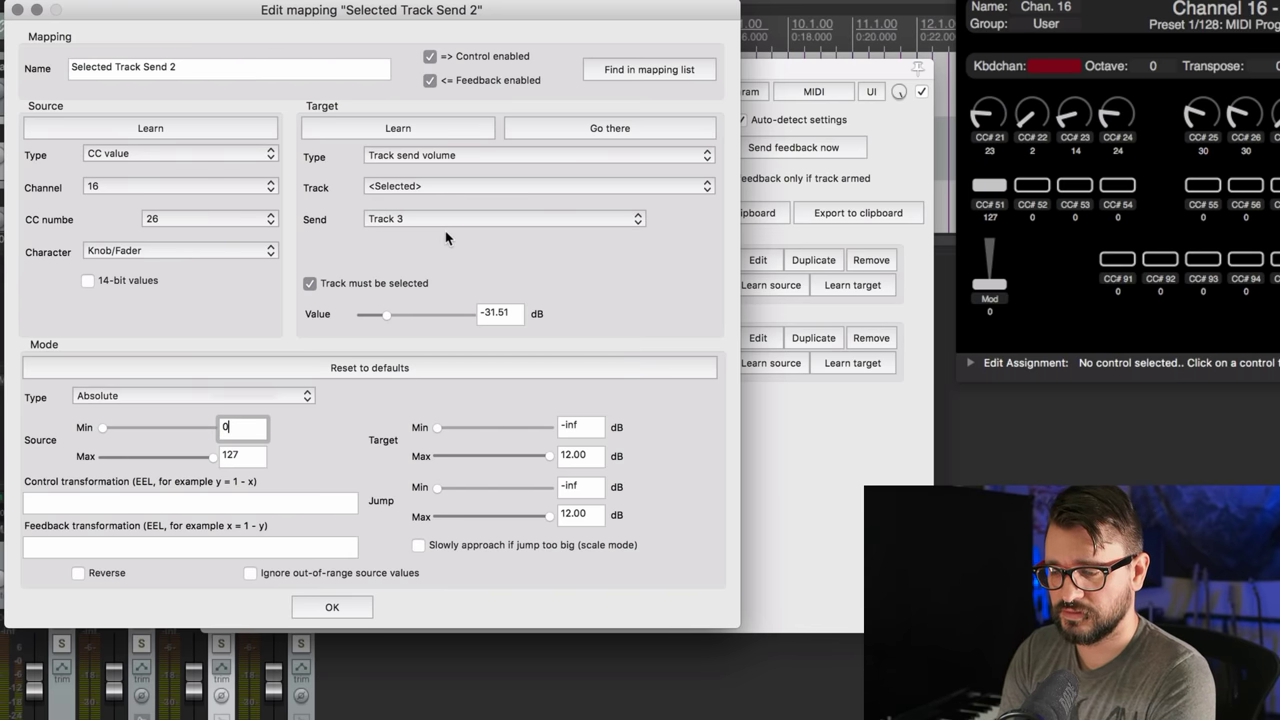
pyautogui.click(331, 607)
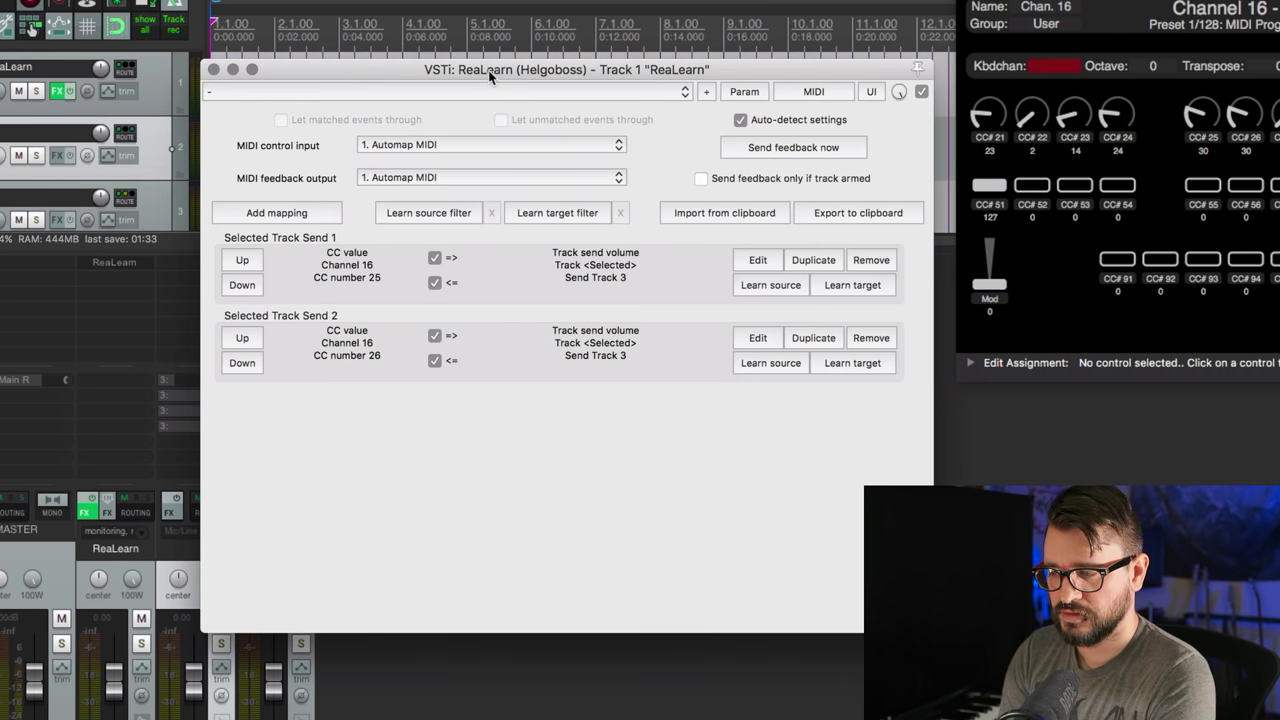
# Move the ReaLearn window aside and bring REAPER forward next to the Nocturn Automap window
pyautogui.moveTo(488, 70); pyautogui.dragTo(749, 183)
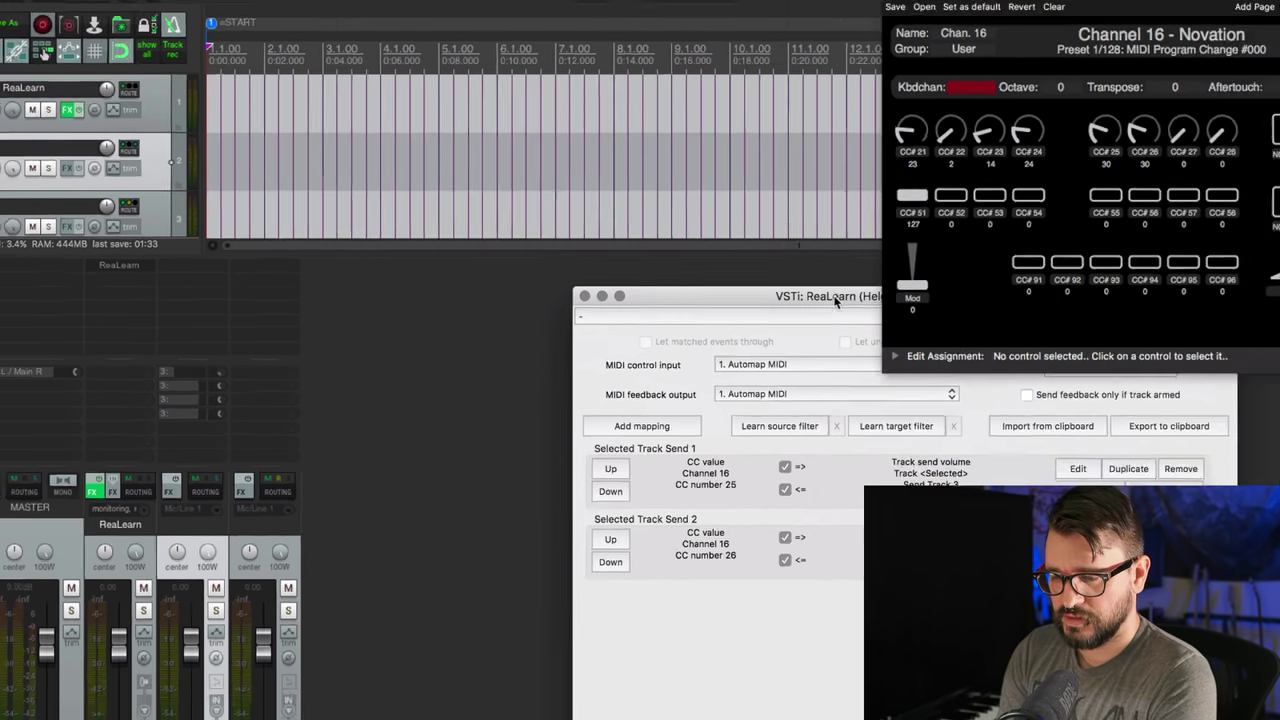
pyautogui.click(192, 548)
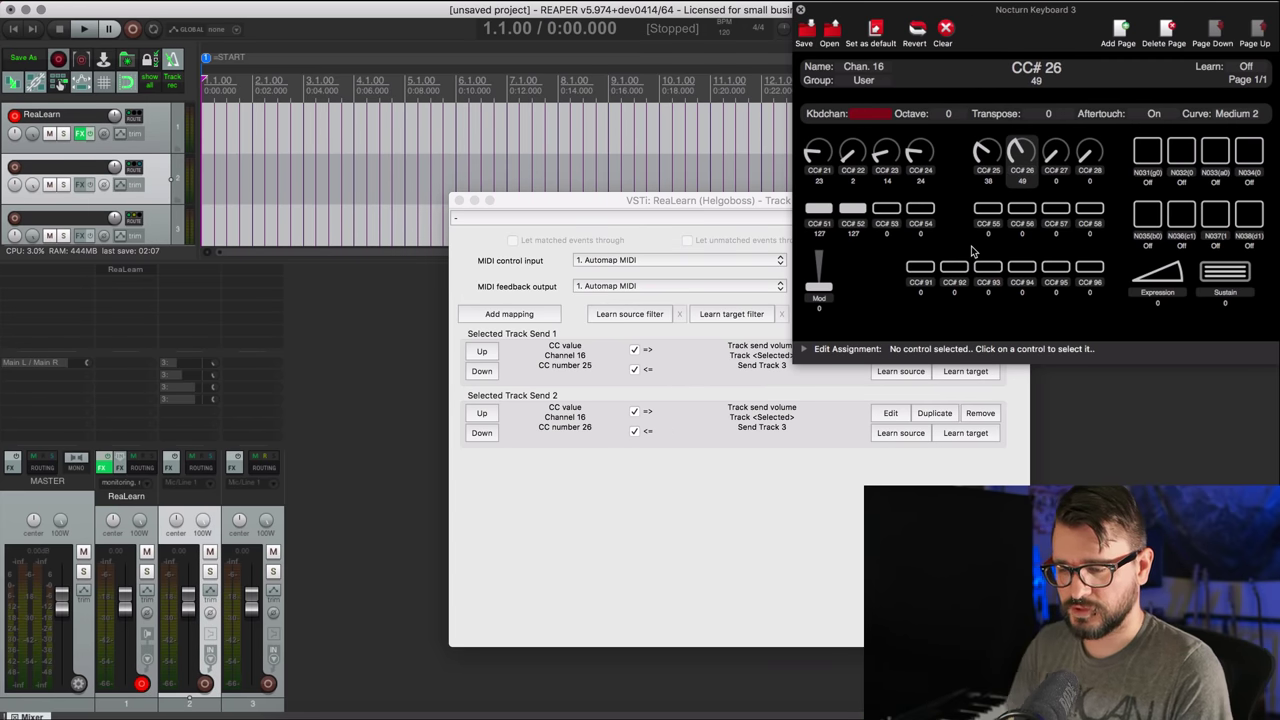
# Change the CC# 25 knob's Range step size to 0.5 in Novation Automap
pyautogui.click(985, 159)
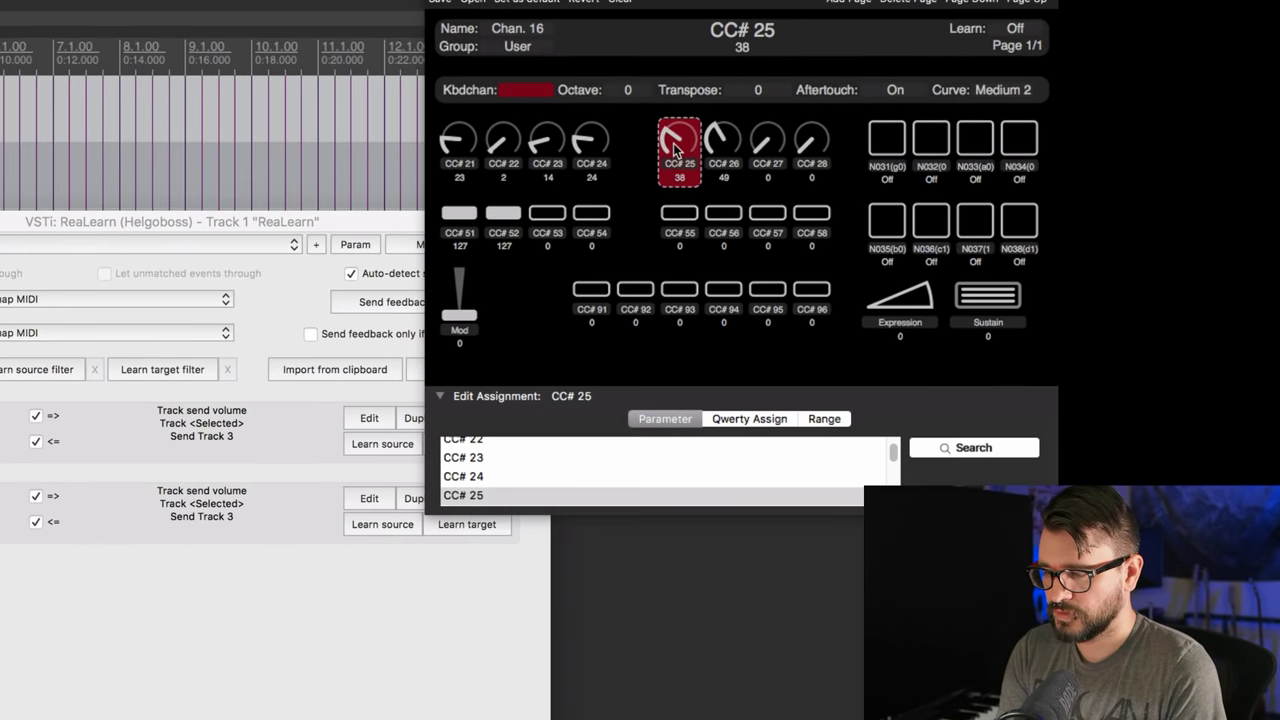
pyautogui.click(830, 419)
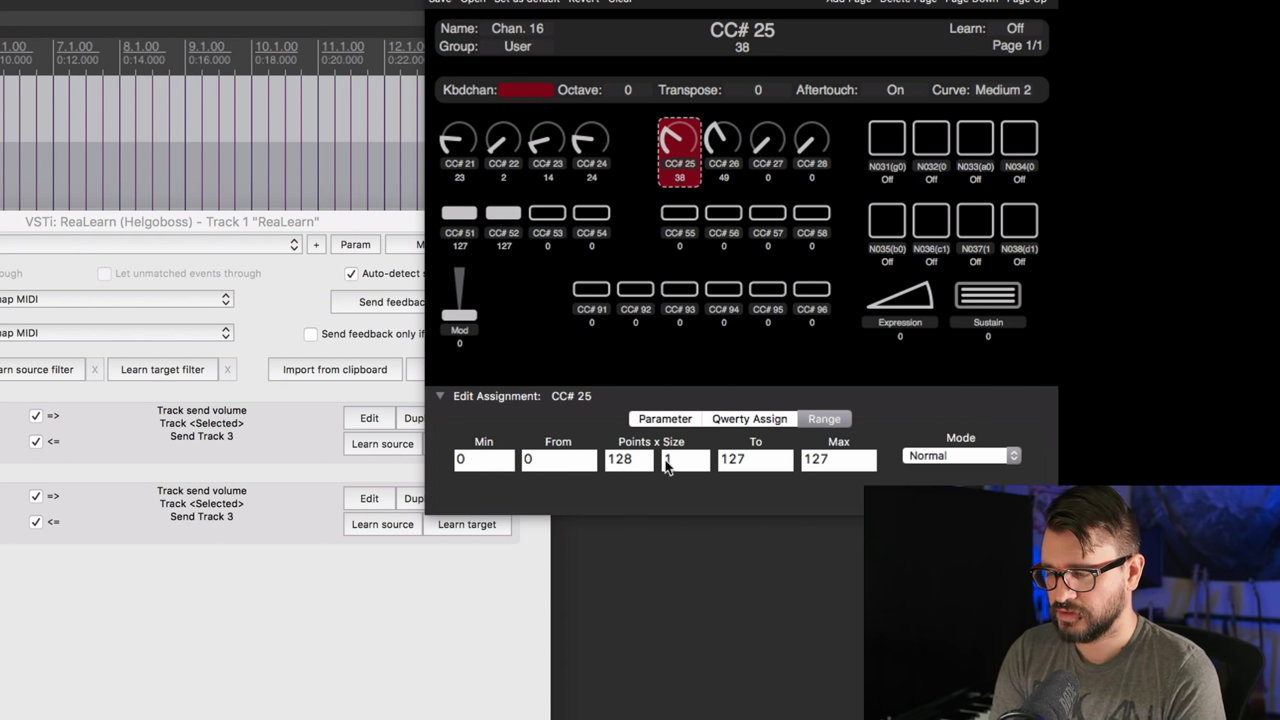
pyautogui.moveTo(688, 458); pyautogui.dragTo(576, 460)
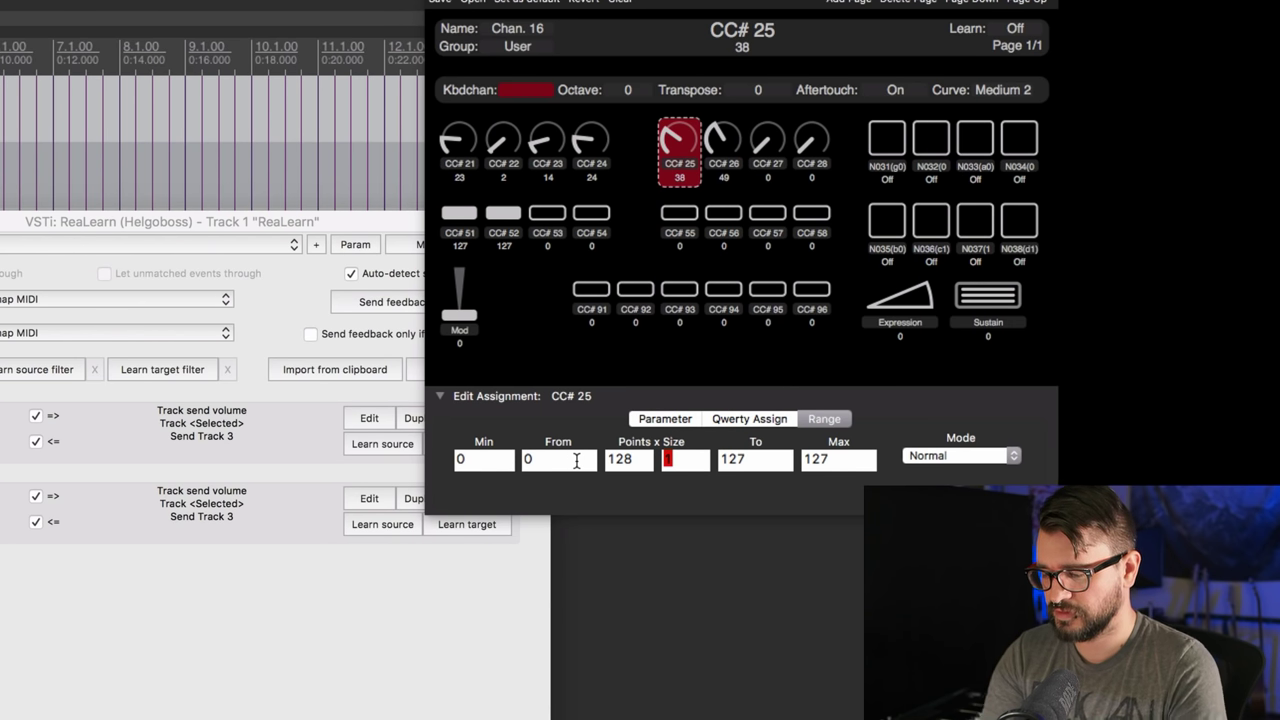
pyautogui.write('0.5')
pyautogui.press('Tab')
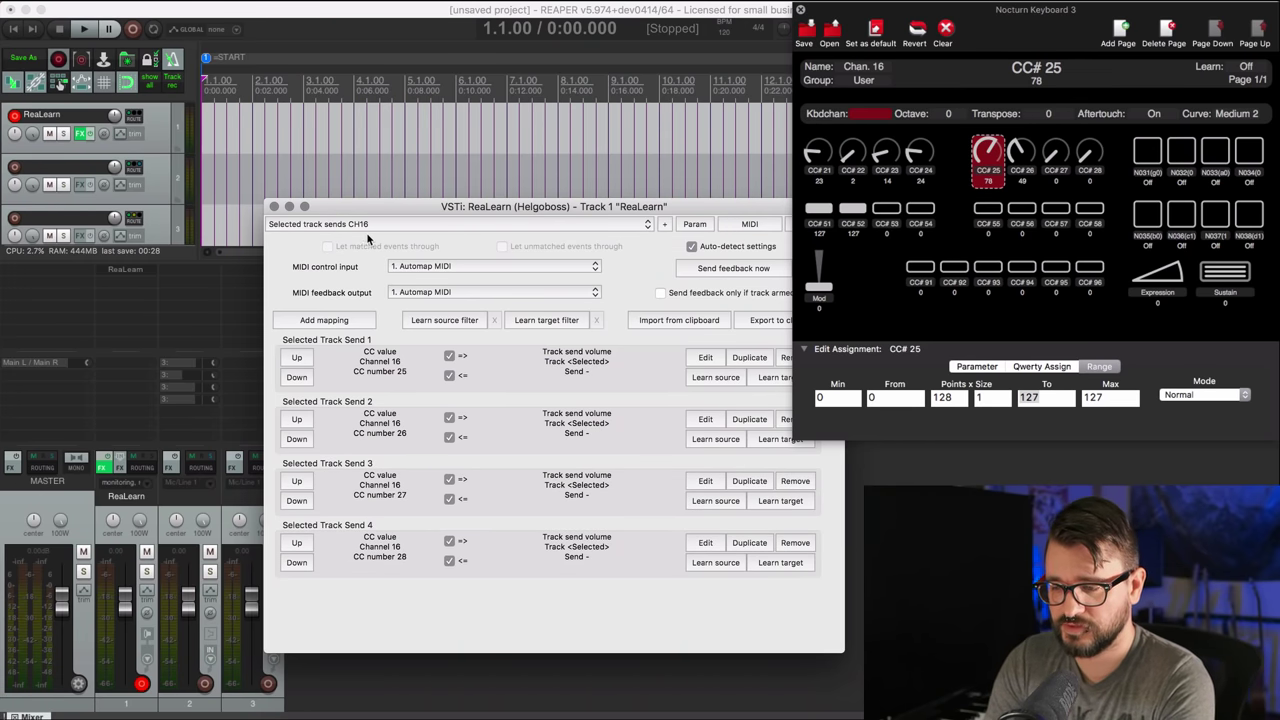
# Select track 2 in REAPER
pyautogui.click(194, 518)
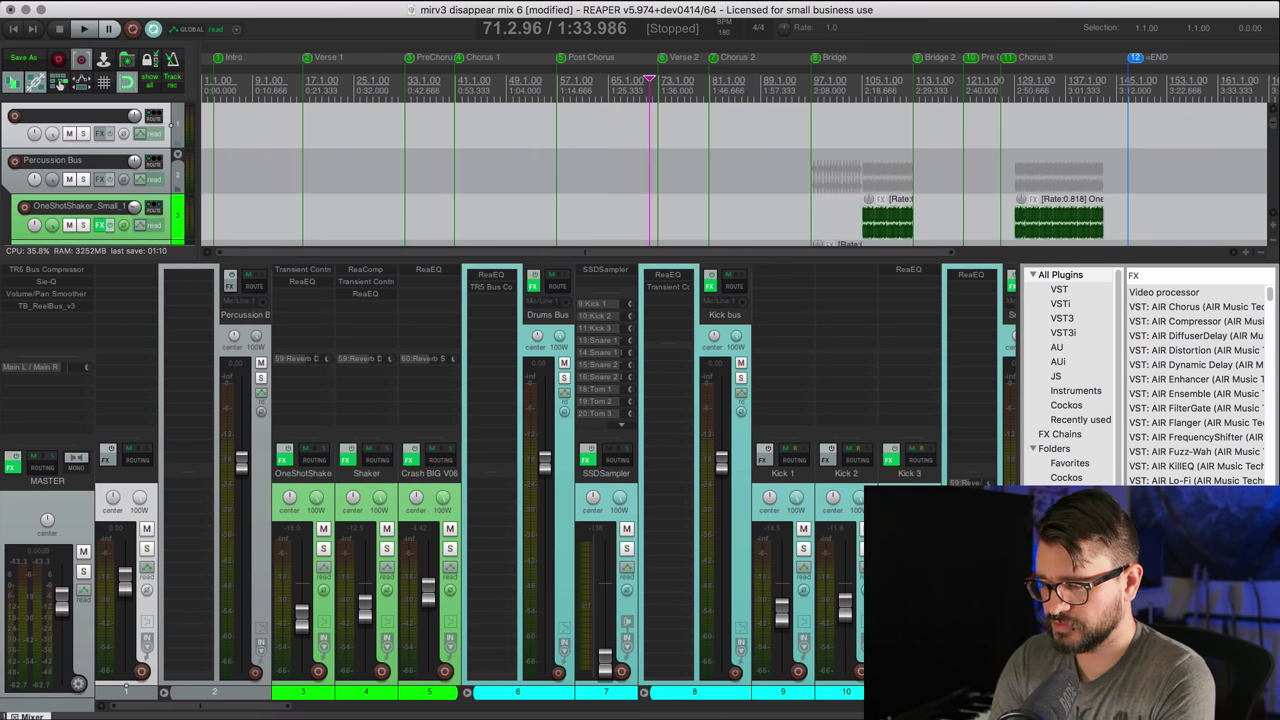
# Add ReaLearn from the FX browser to Track 1's effects and bring up its preset list
pyautogui.write('realearn')
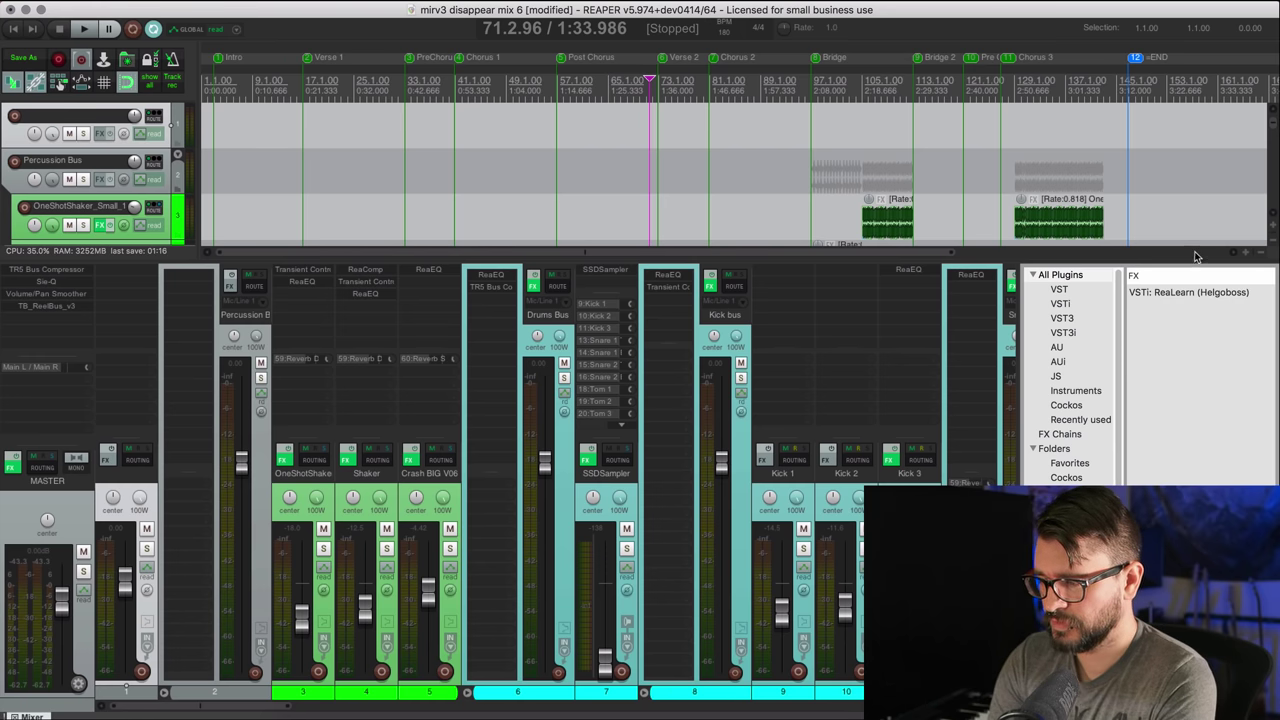
pyautogui.moveTo(1185, 293); pyautogui.dragTo(567, 320)
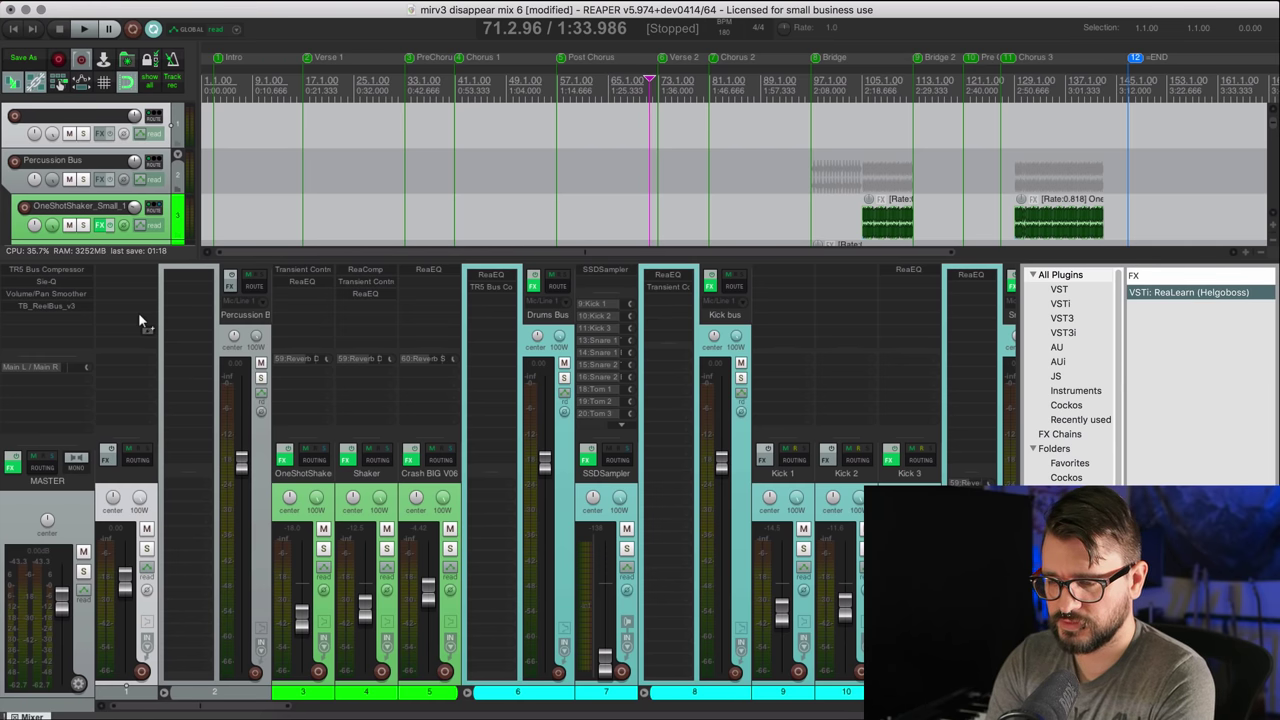
pyautogui.moveTo(138, 320); pyautogui.dragTo(138, 324)
pyautogui.click(249, 78)
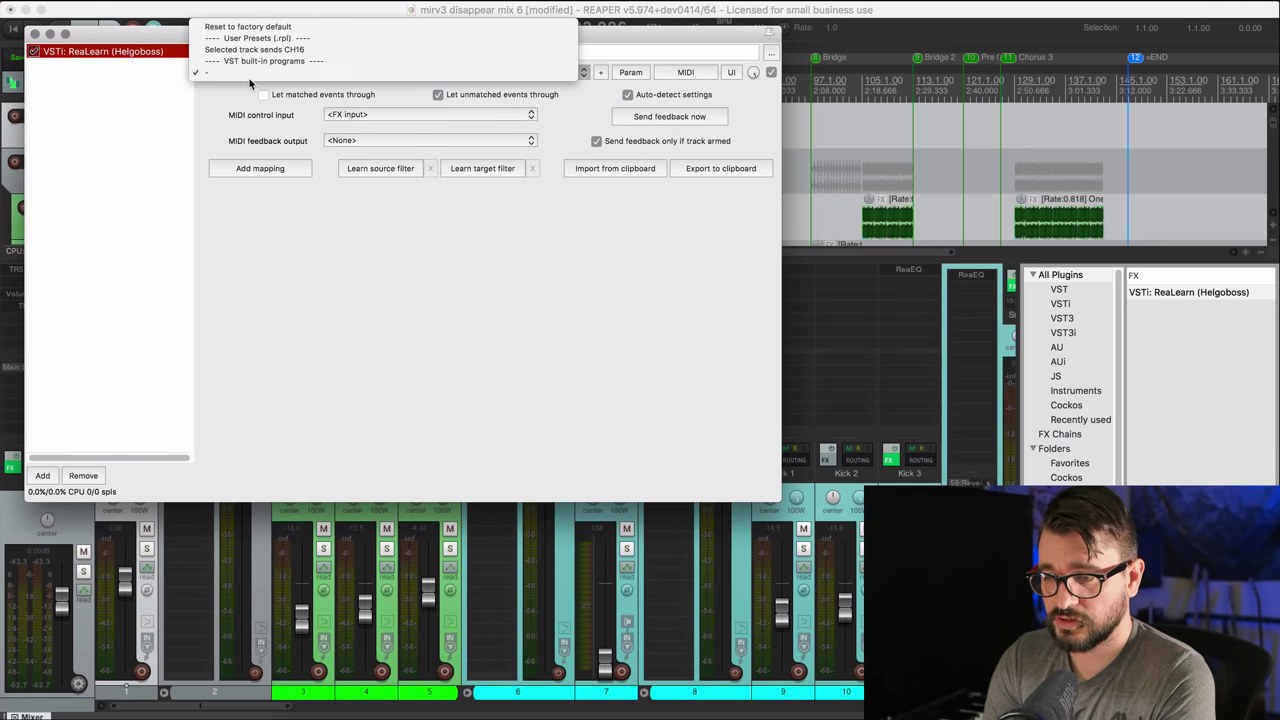
# Load the Selected track sends CH16 preset and close the Track 1 FX window
pyautogui.click(281, 49)
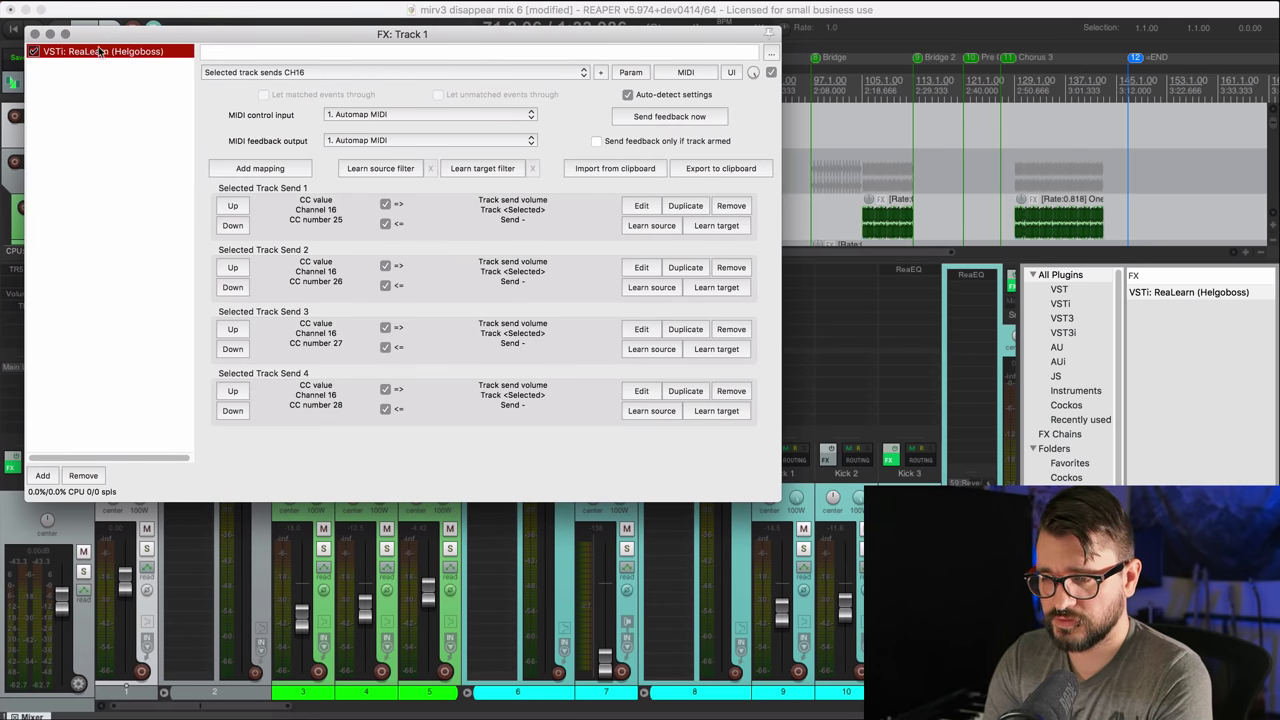
pyautogui.click(34, 34)
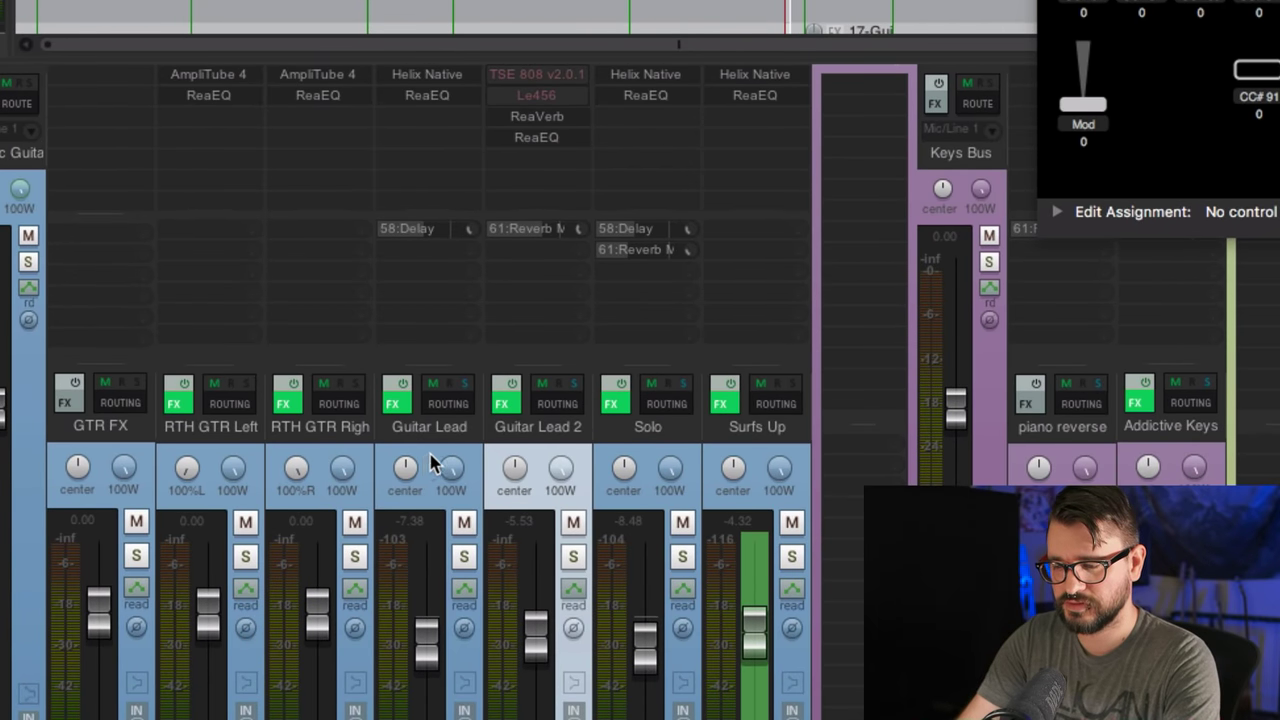
# Select the Guitar Lead track in the mixer
pyautogui.keyDown('ctrl'); pyautogui.click(439, 486); pyautogui.keyUp('ctrl')
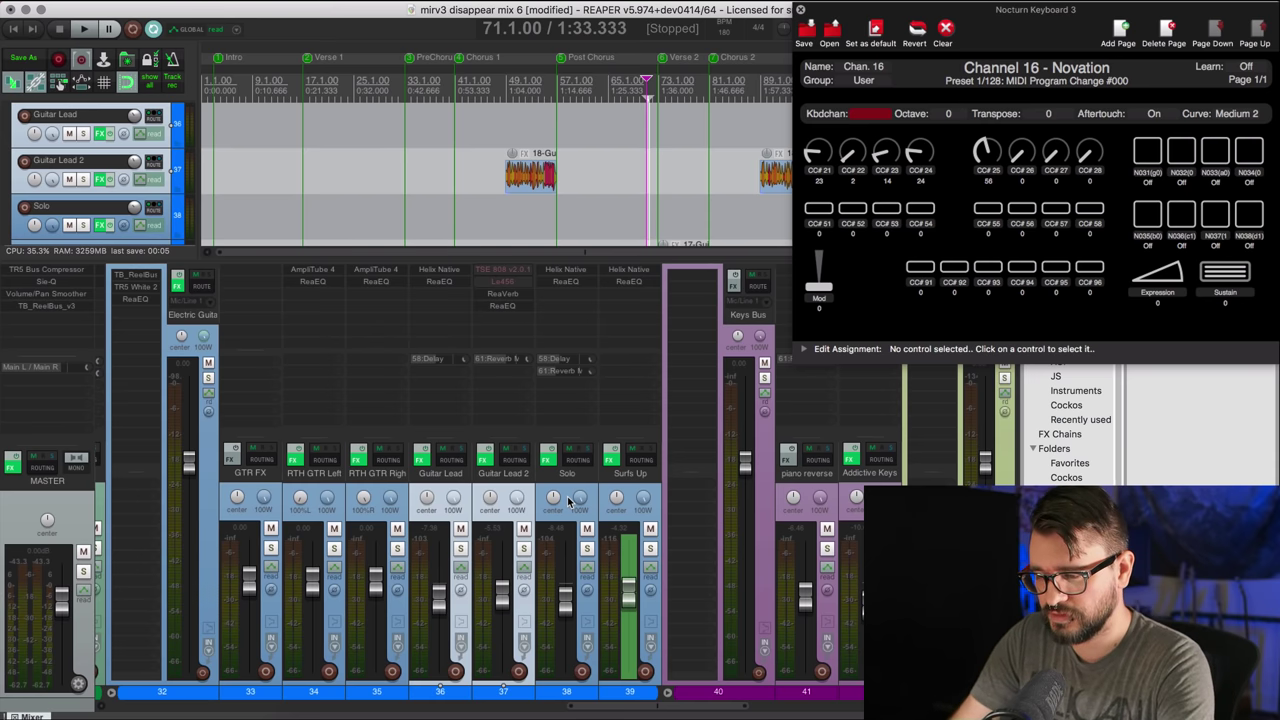
# Filter the Actions list for 'adjust send 1' and select Adjust track send 1 volume
pyautogui.hotkey('shift', '/')
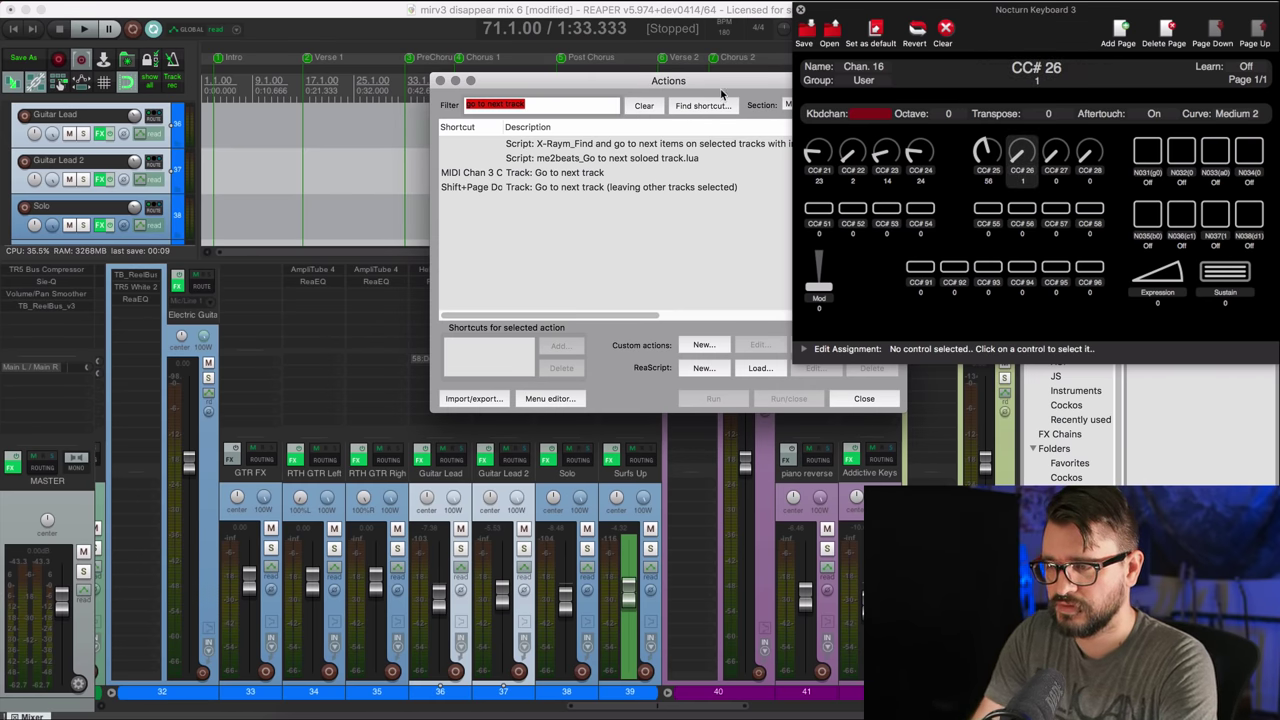
pyautogui.moveTo(720, 84); pyautogui.dragTo(572, 88)
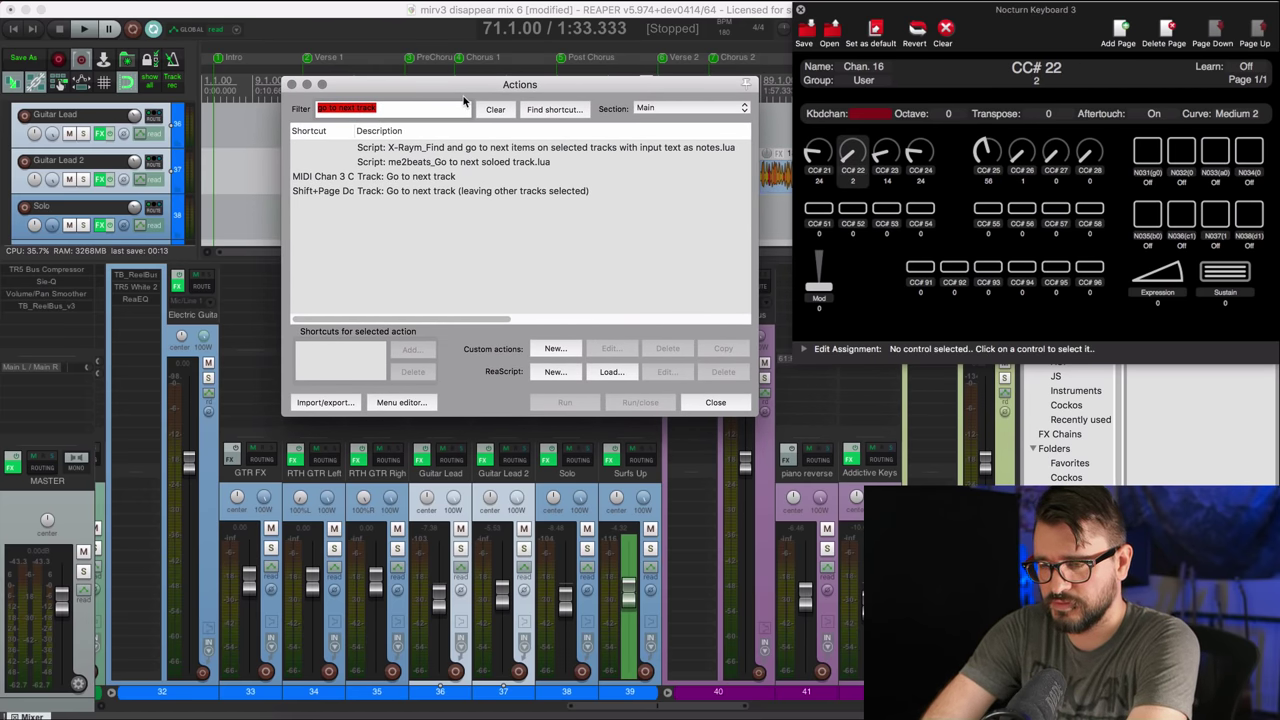
pyautogui.write('adjust send 1')
pyautogui.click(411, 162)
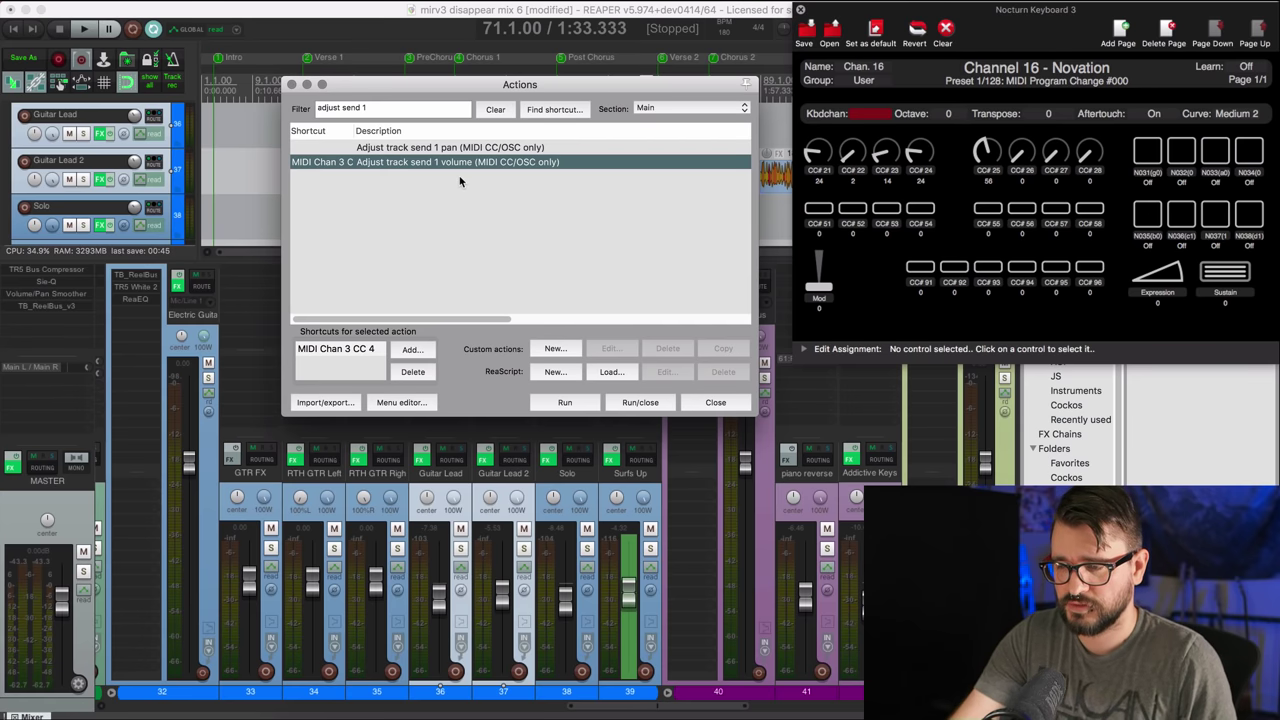
# Bind Adjust track send 1 volume to knob CC# 21 as Relative 3, with the knob set to Increment/Decrement
pyautogui.click(411, 349)
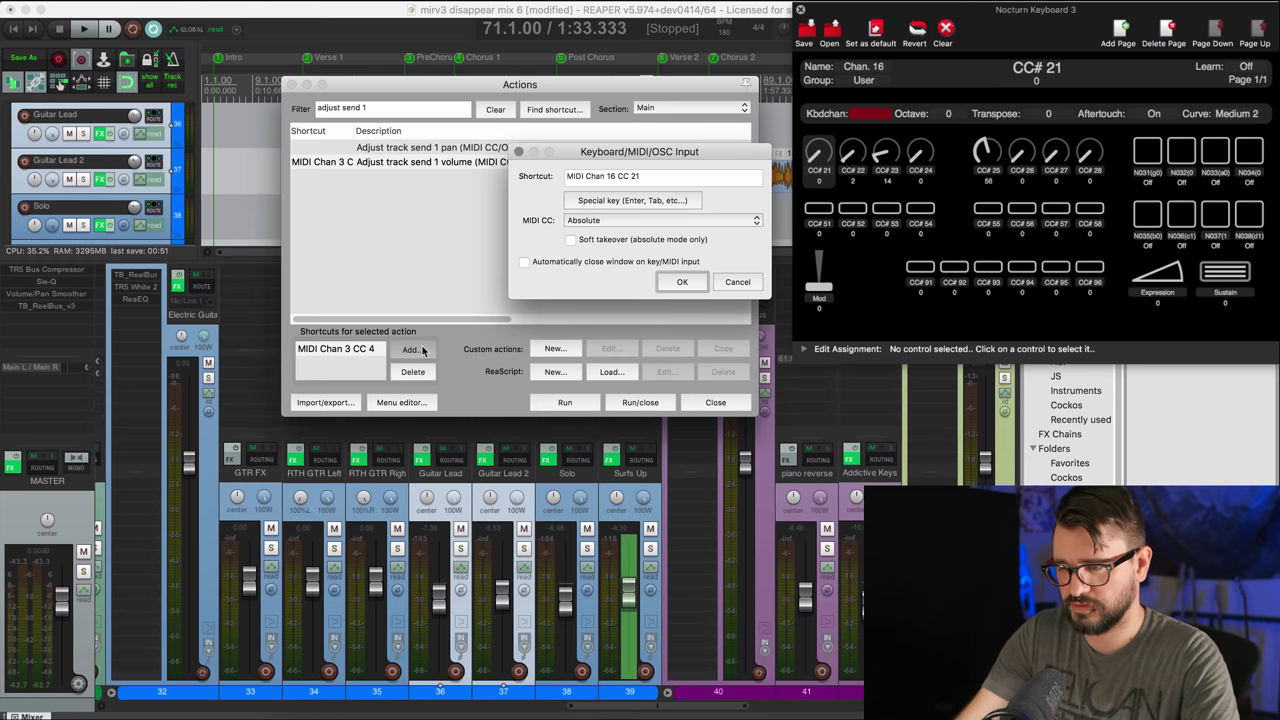
pyautogui.click(818, 155)
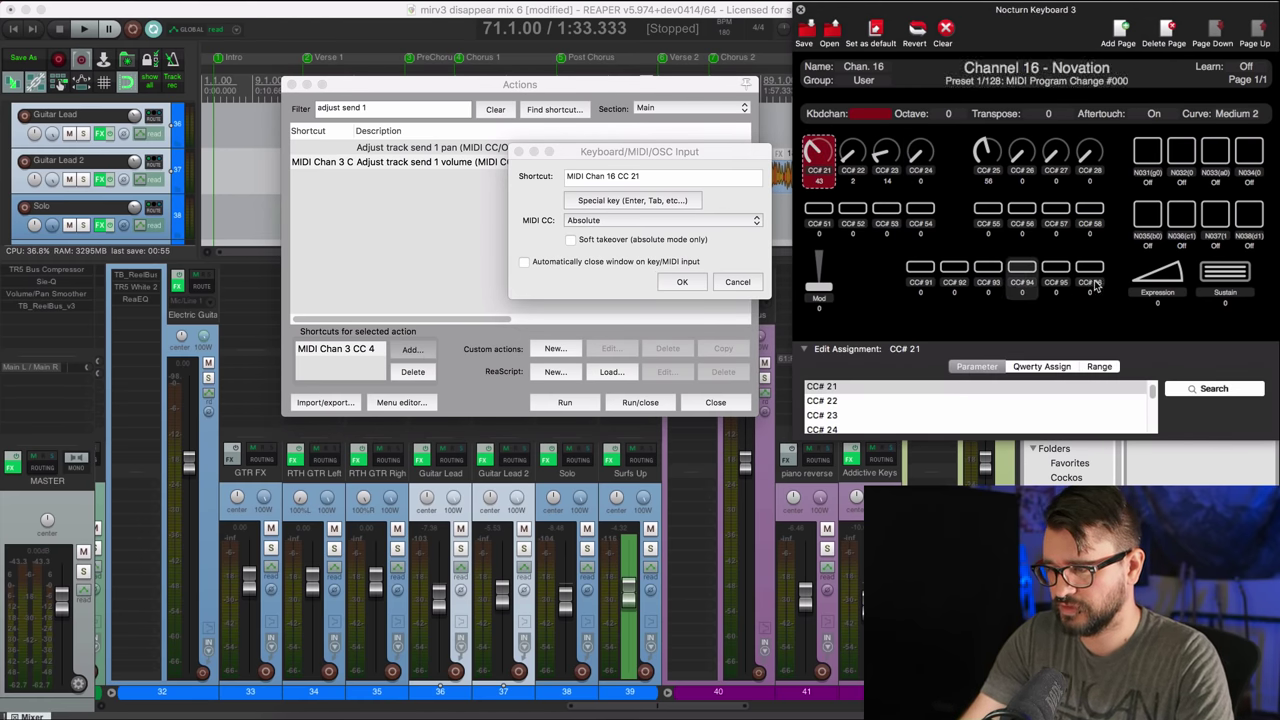
pyautogui.click(1097, 367)
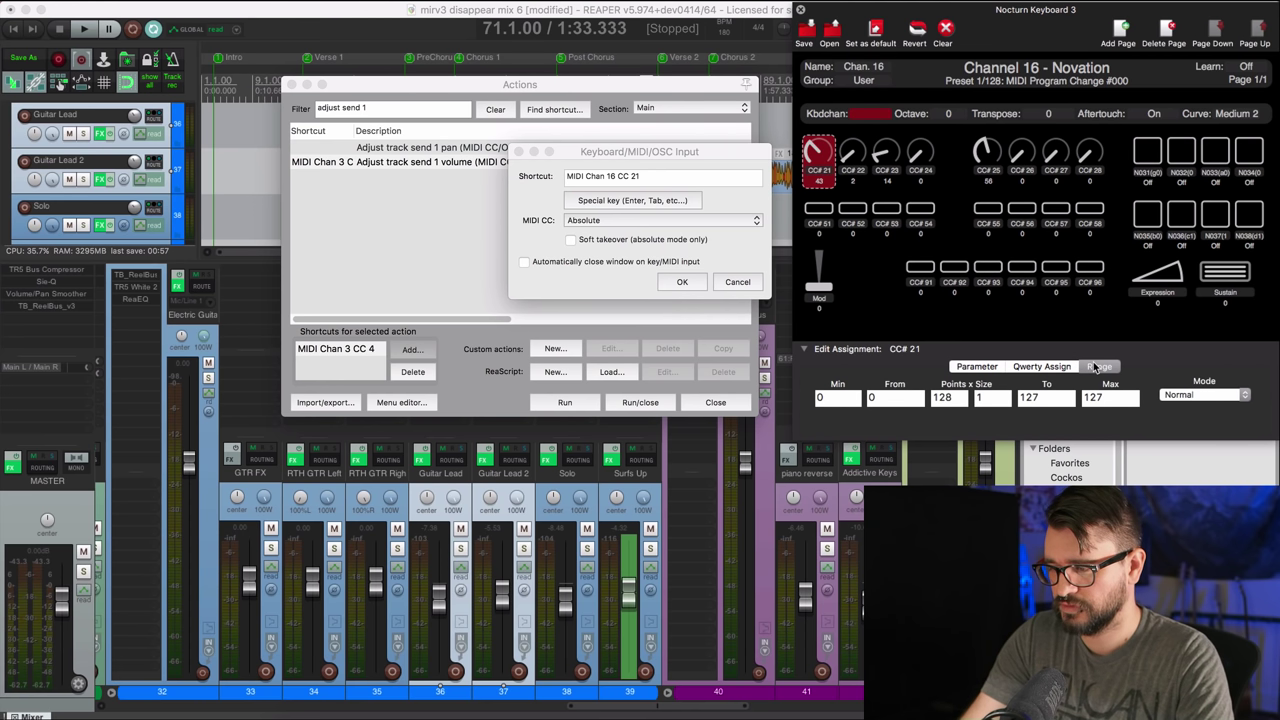
pyautogui.click(1181, 396)
pyautogui.click(1185, 410)
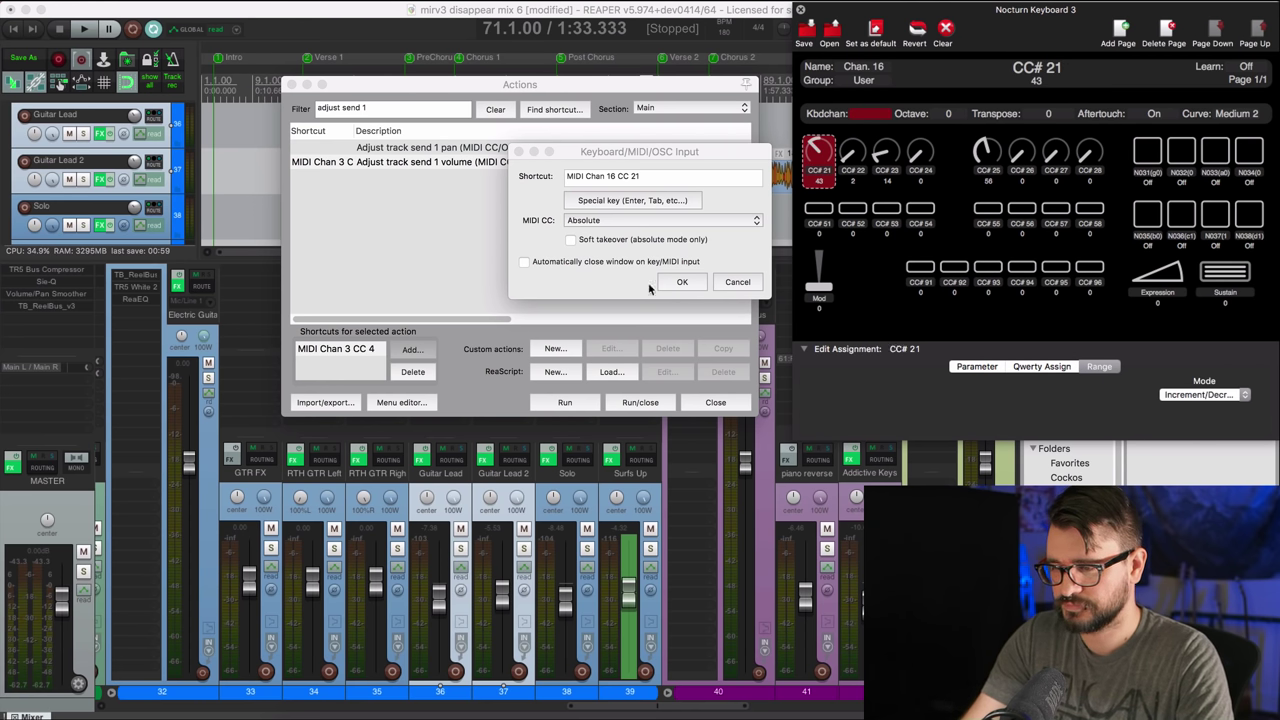
pyautogui.click(648, 221)
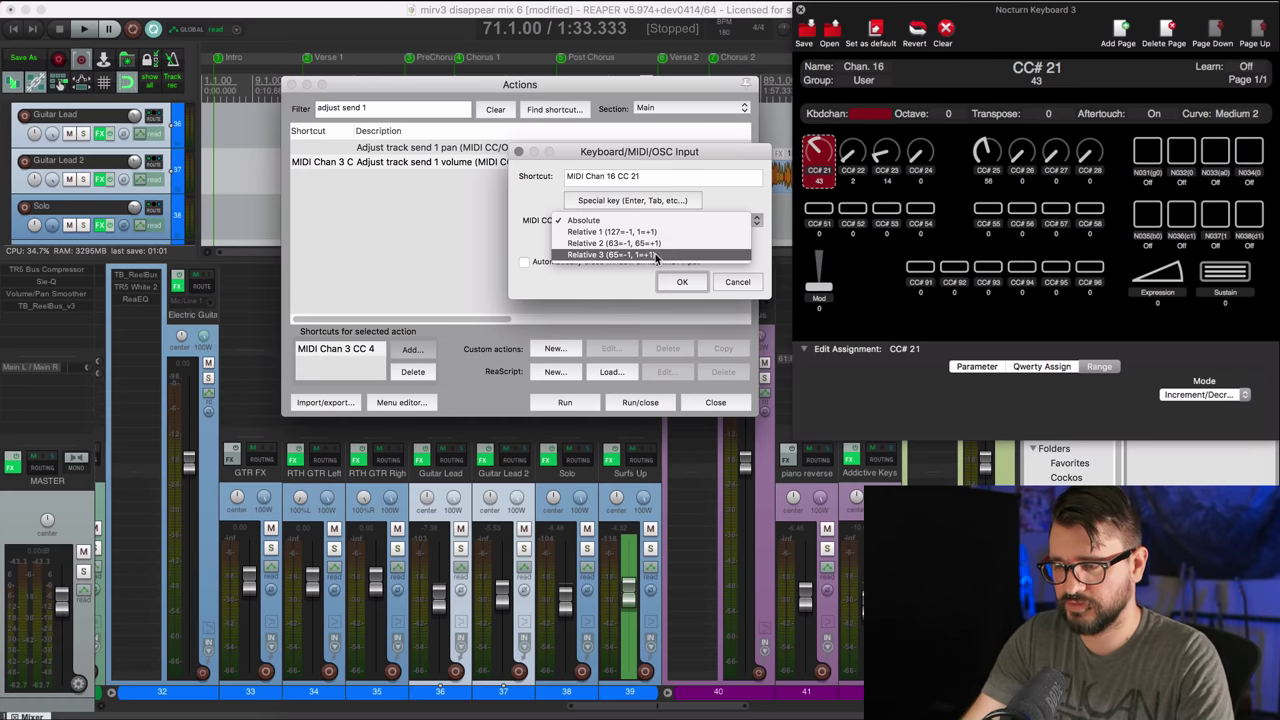
pyautogui.click(656, 256)
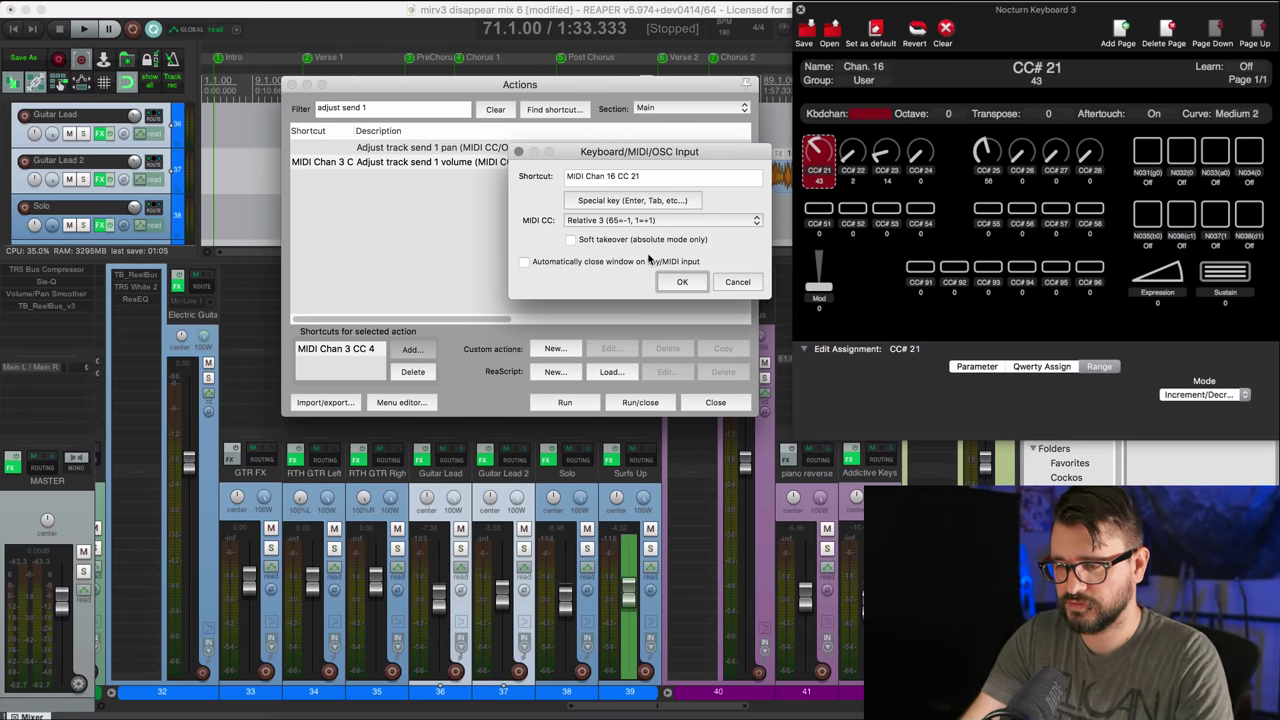
pyautogui.click(678, 282)
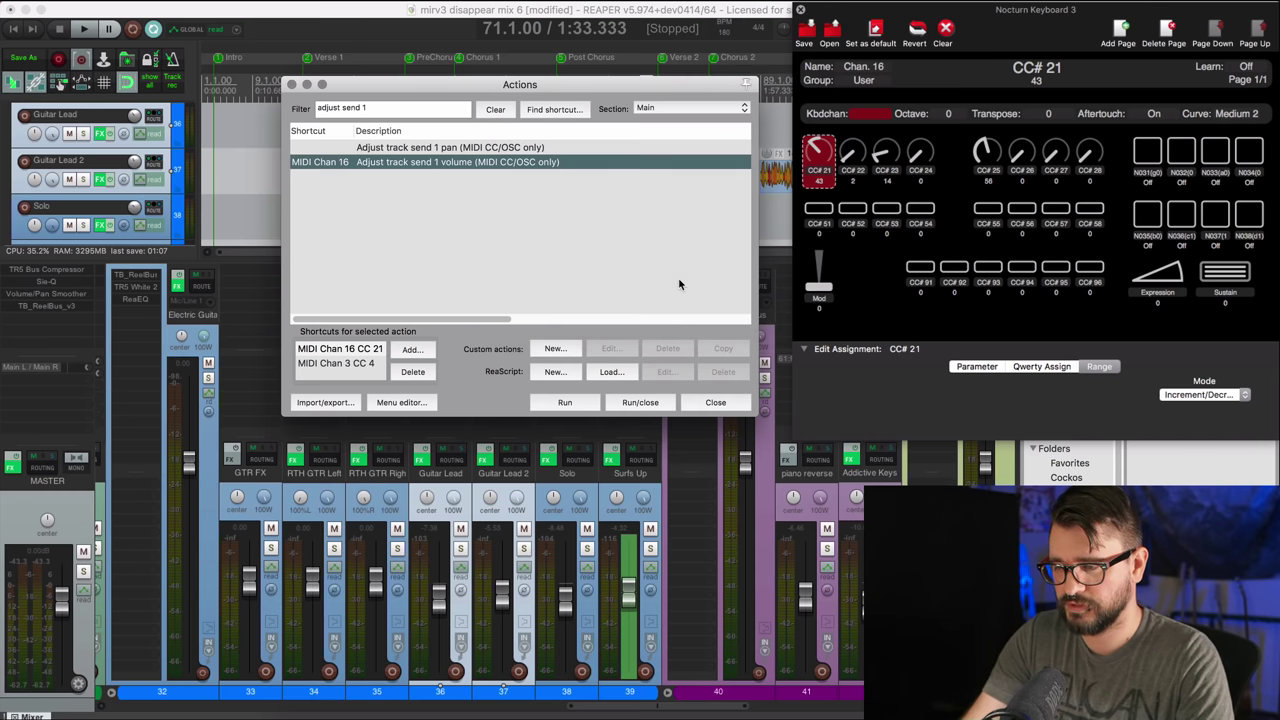
# Close the Actions window
pyautogui.click(730, 408)
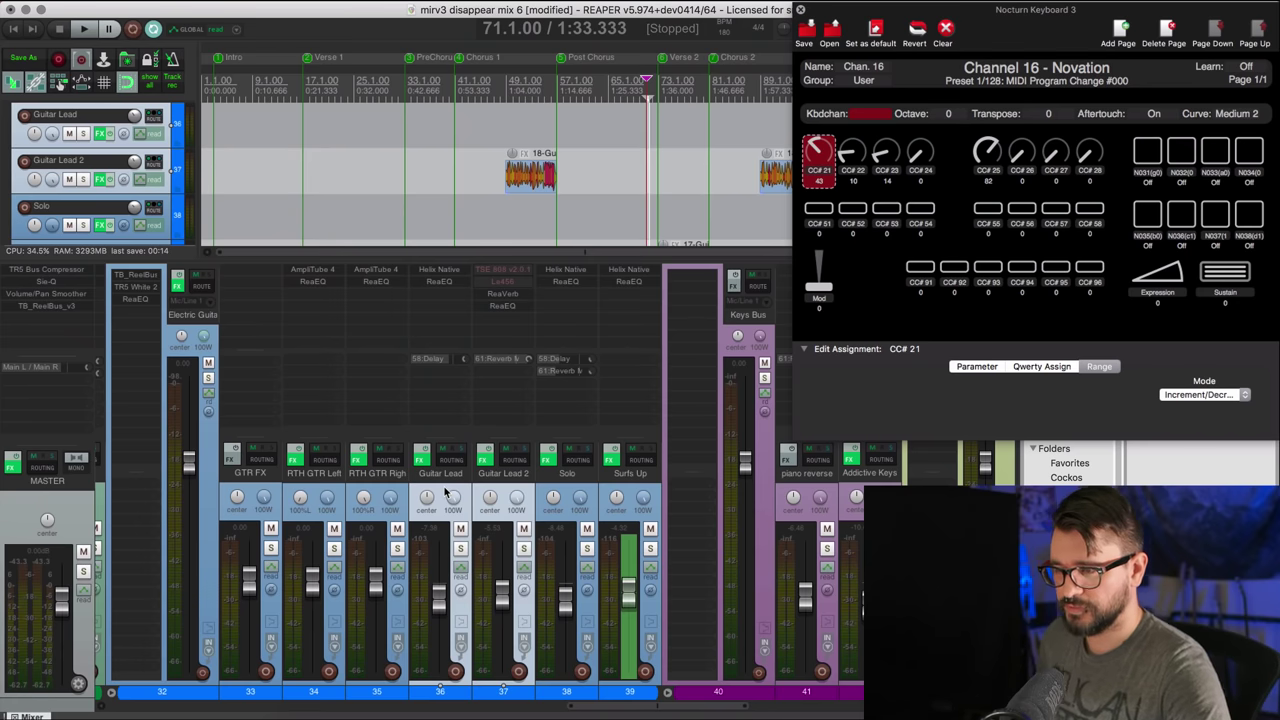
pyautogui.press('super+m')
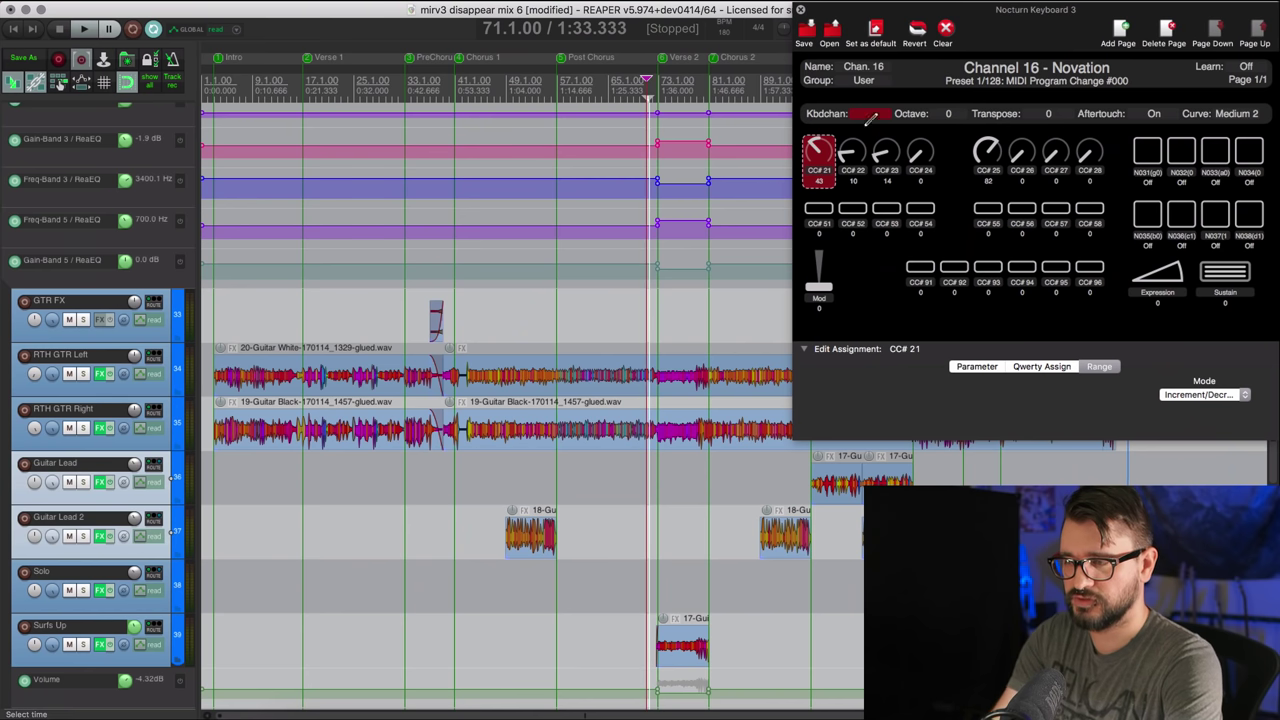
pyautogui.press('super+h')
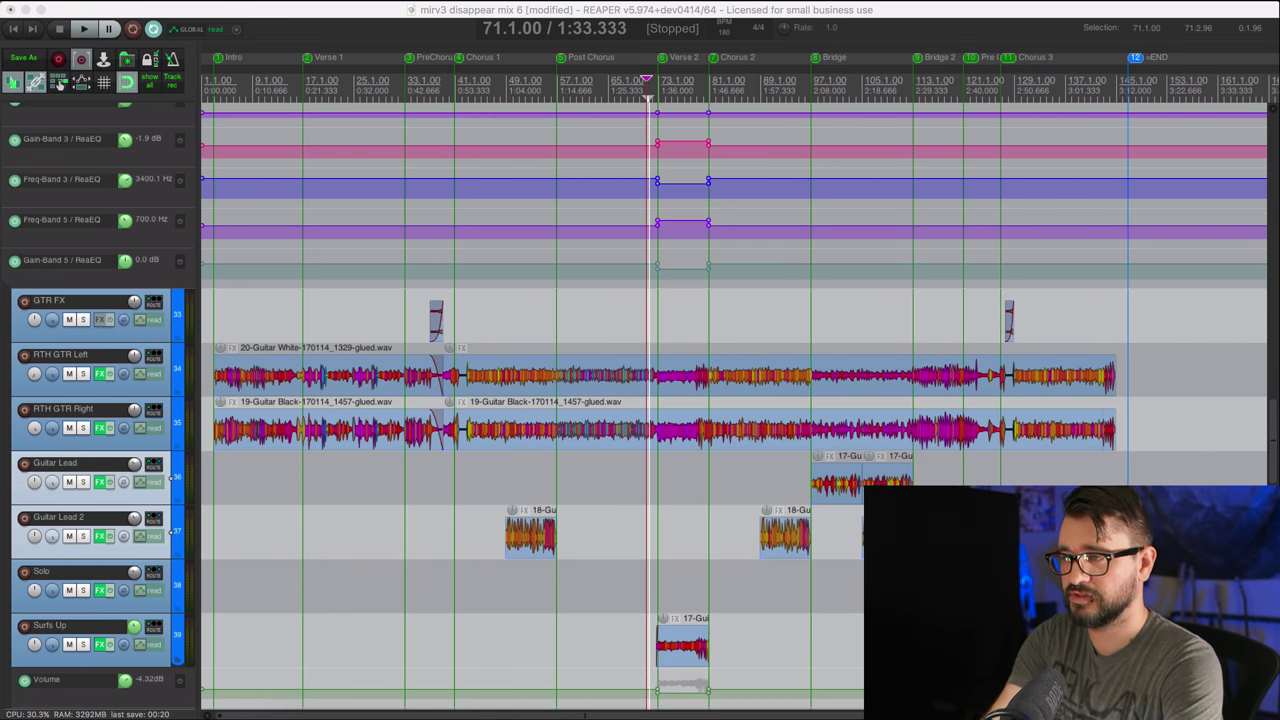
pyautogui.press('super+Tab')
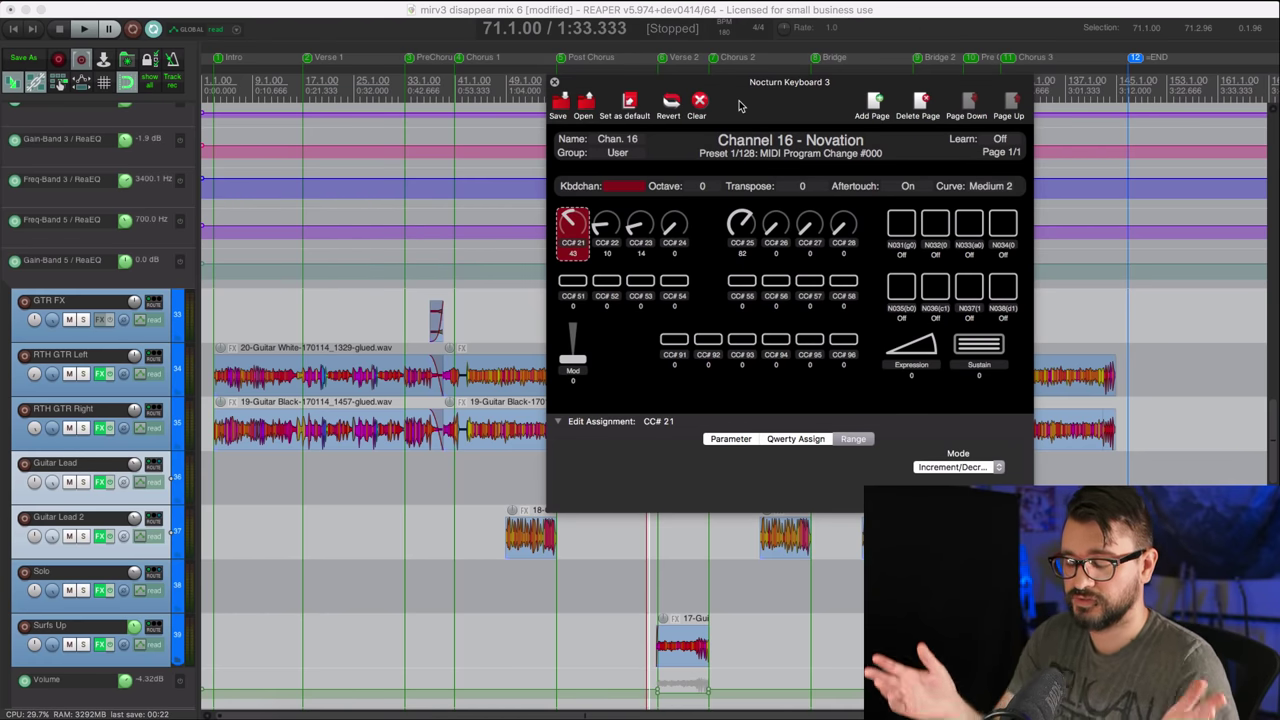